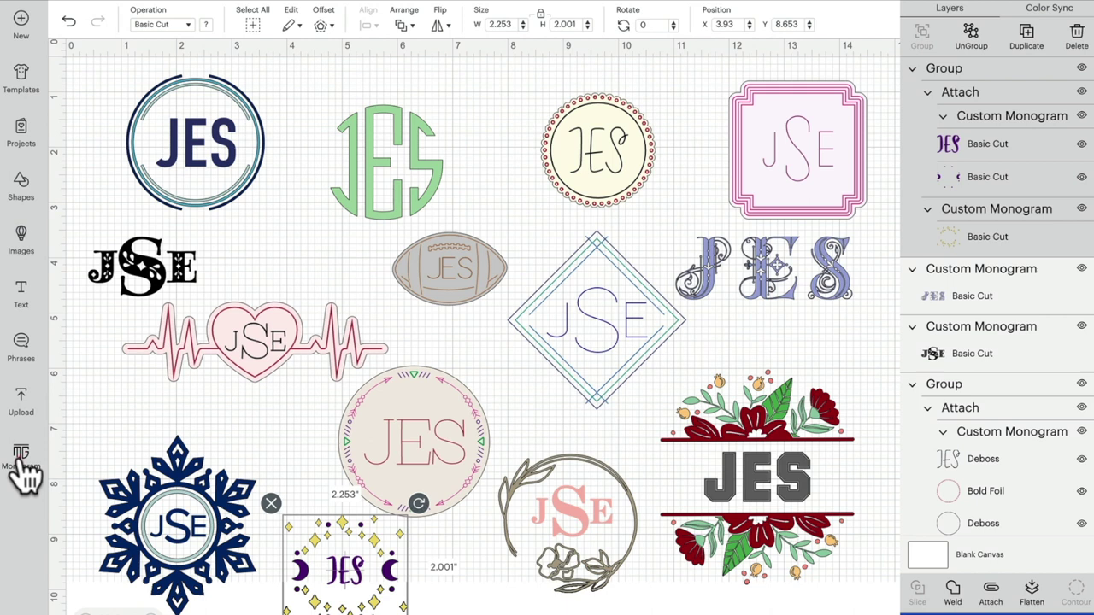
Step: Start a monogram and enter the initials J, E, S in the starry Decorative frame design
{"action": "left_click", "coordinate": [24, 466]}
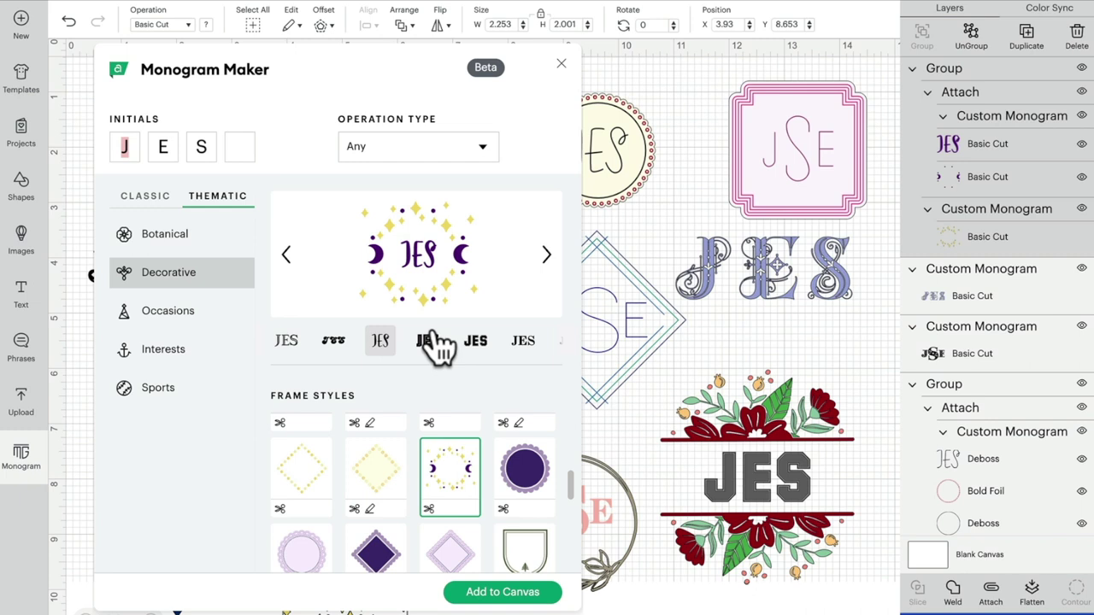
{"action": "left_click", "coordinate": [211, 147]}
{"action": "key", "text": "BackSpace"}
{"action": "key", "text": "BackSpace"}
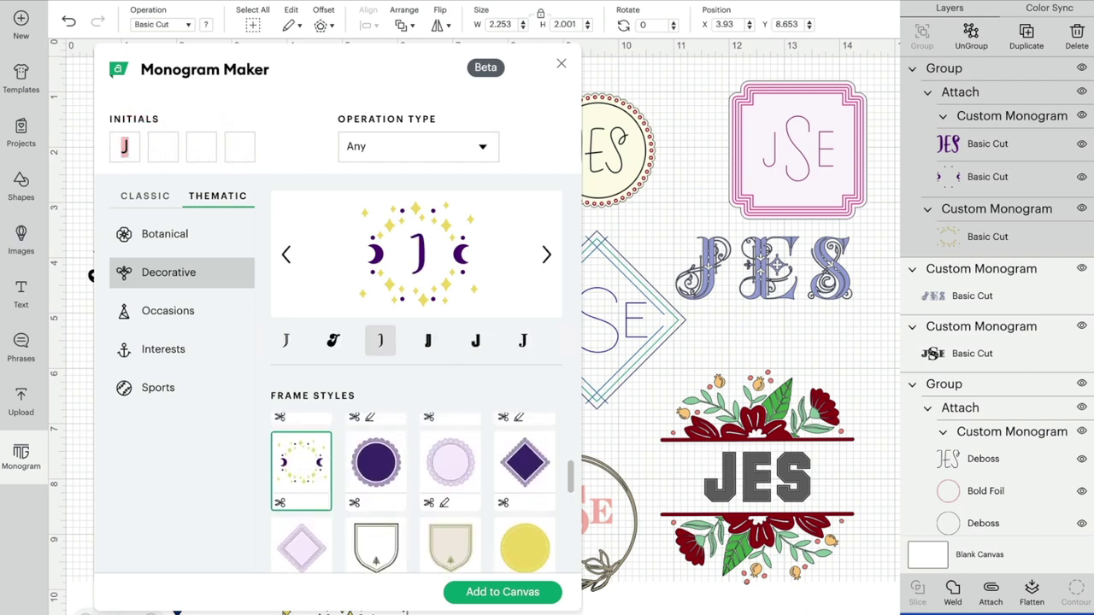
{"action": "key", "text": "BackSpace"}
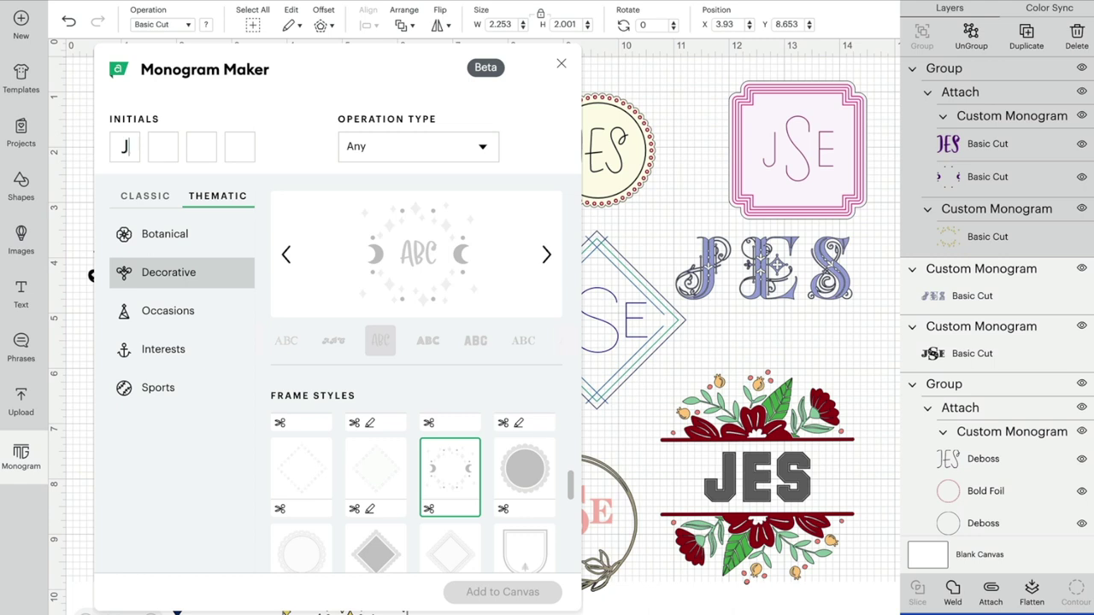
{"action": "type", "text": "JE"}
{"action": "type", "text": "S"}
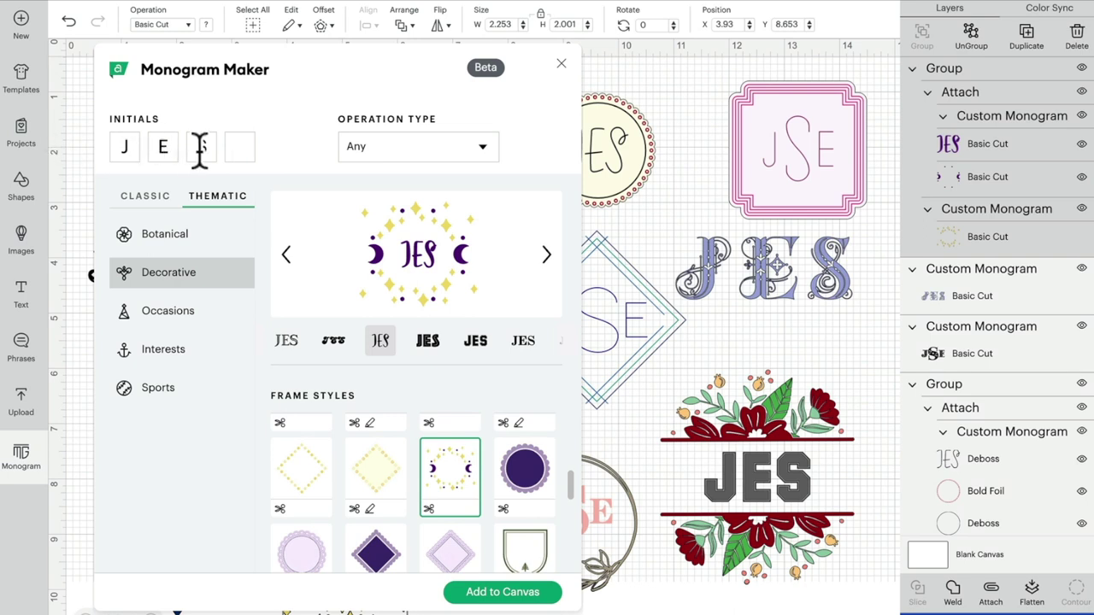
{"action": "key", "text": "BackSpace"}
{"action": "key", "text": "BackSpace"}
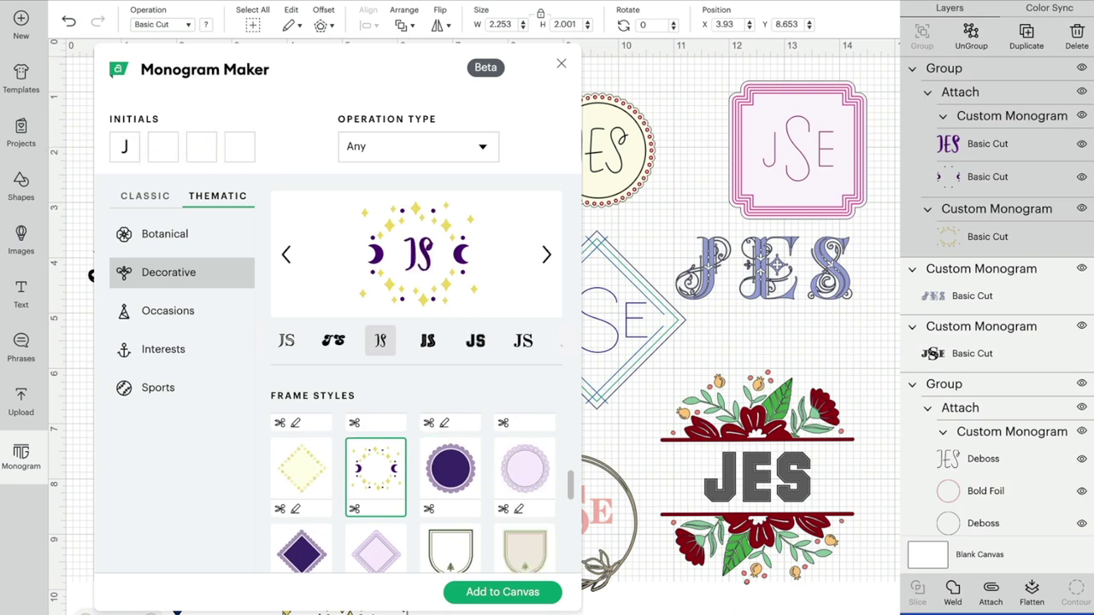
{"action": "key", "text": "BackSpace"}
{"action": "type", "text": "JE"}
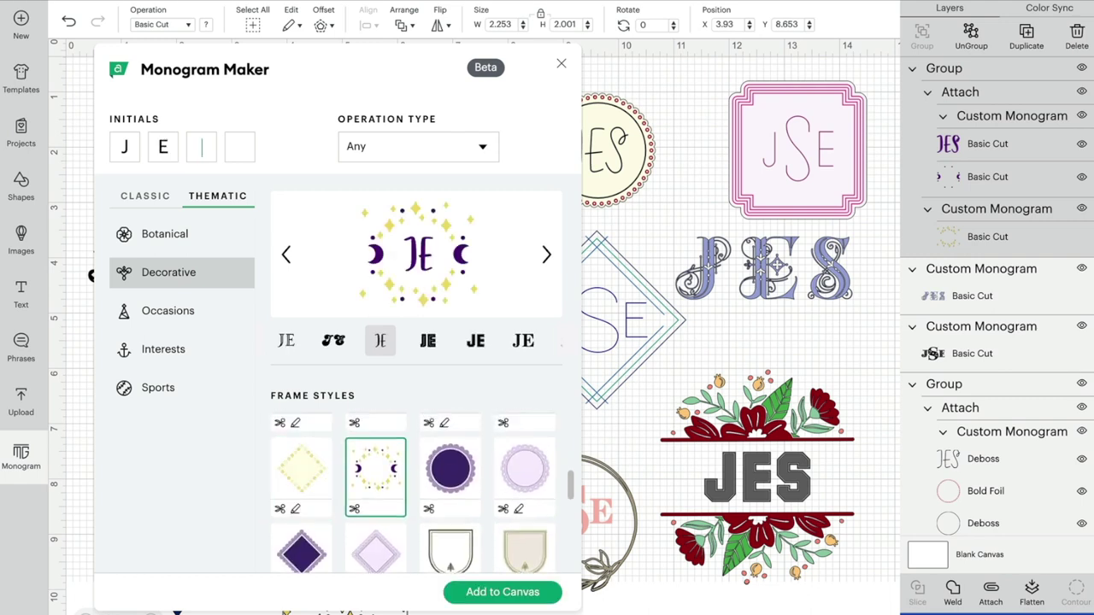
{"action": "type", "text": "S"}
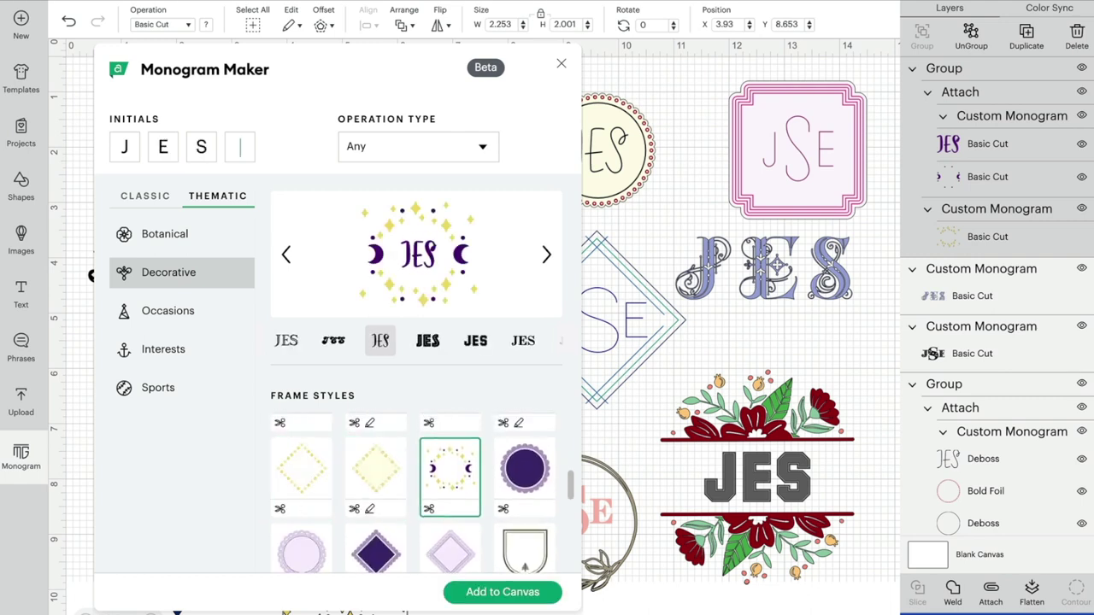
{"action": "left_click", "coordinate": [479, 147]}
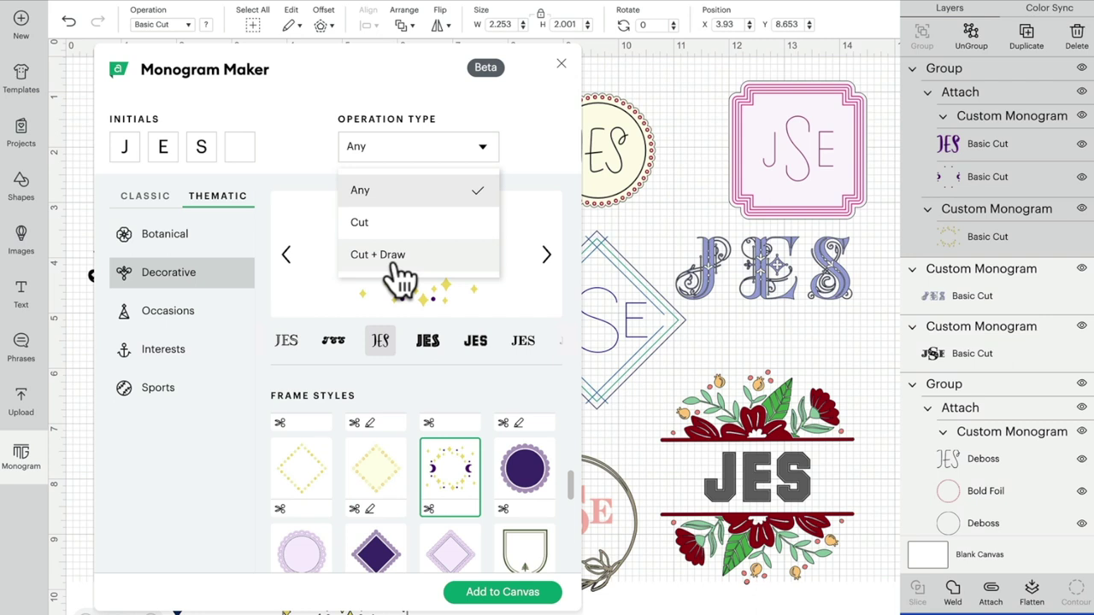
Step: Keep the operation type as Any and show the Classic Modern circular JES style
{"action": "left_click", "coordinate": [383, 189]}
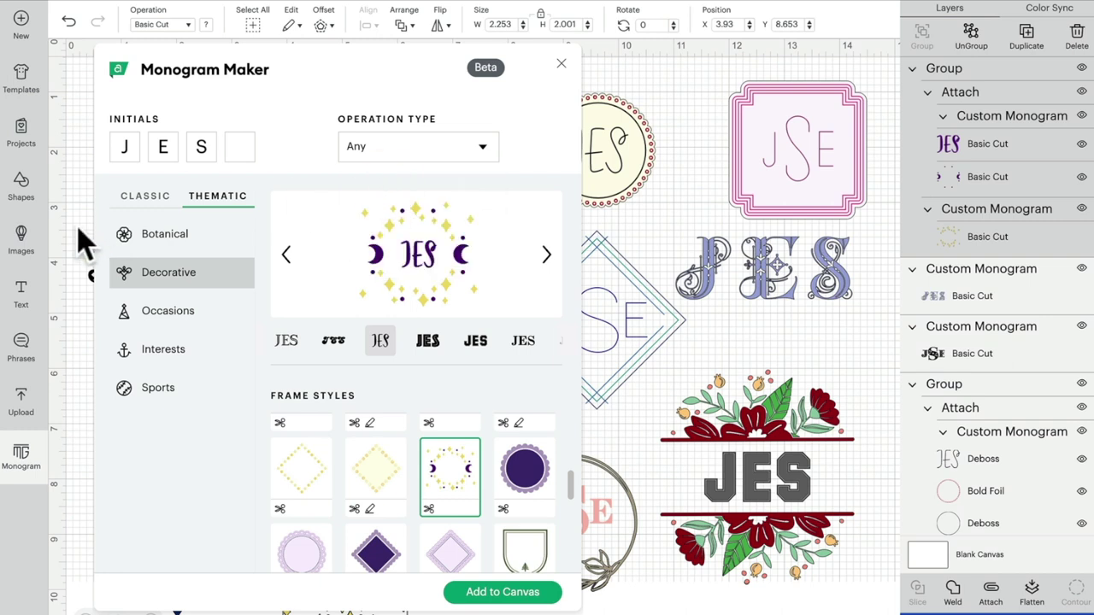
{"action": "left_click", "coordinate": [147, 201]}
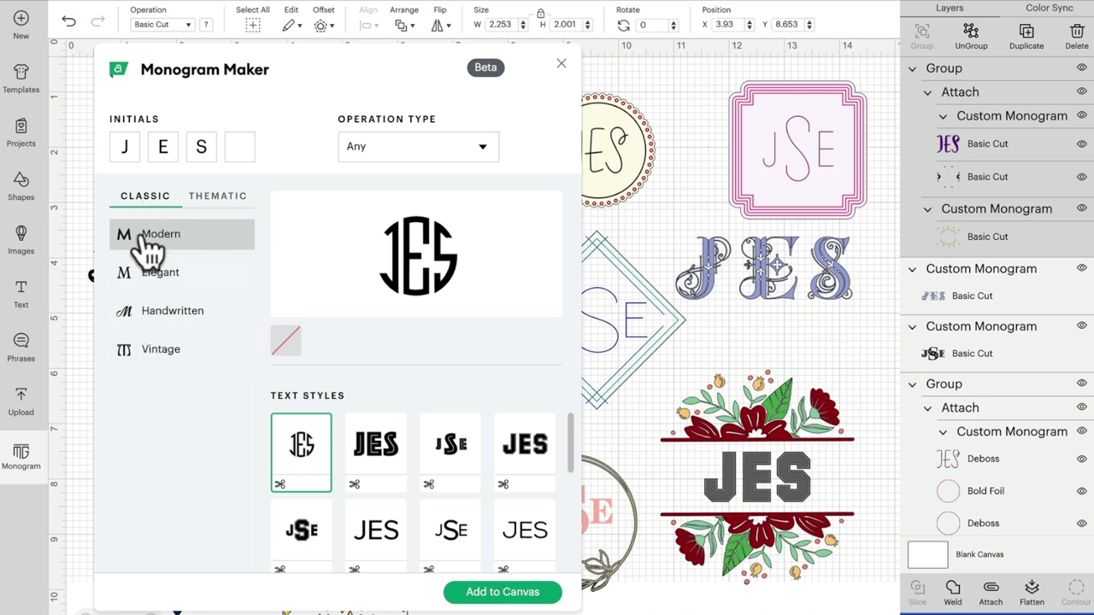
Step: Preview JES in the bold block text style inside a peach dotted circle frame
{"action": "left_click", "coordinate": [217, 198]}
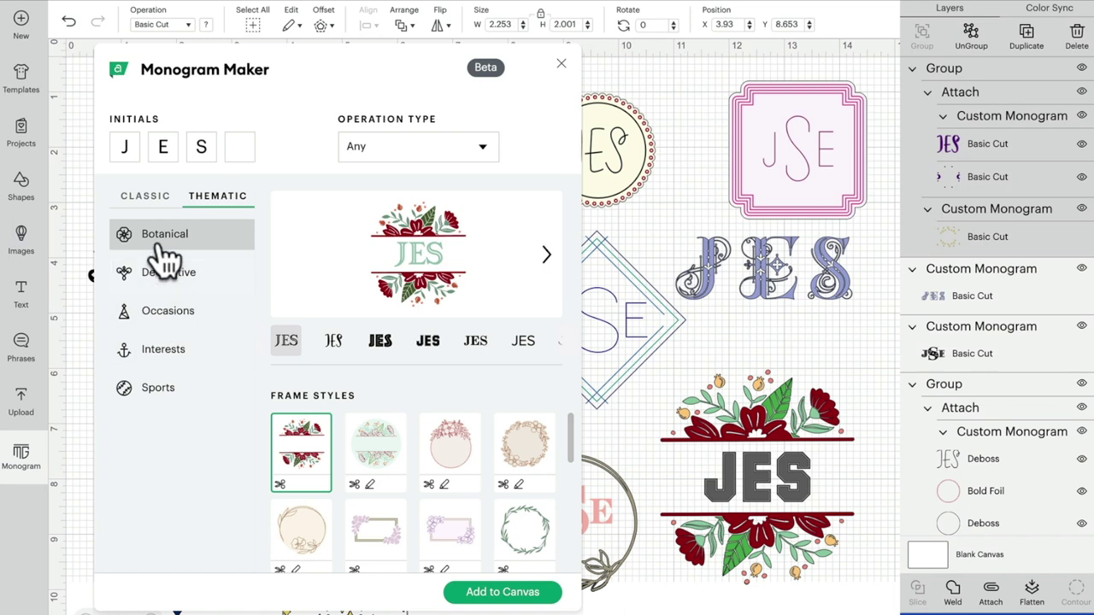
{"action": "left_click", "coordinate": [151, 196]}
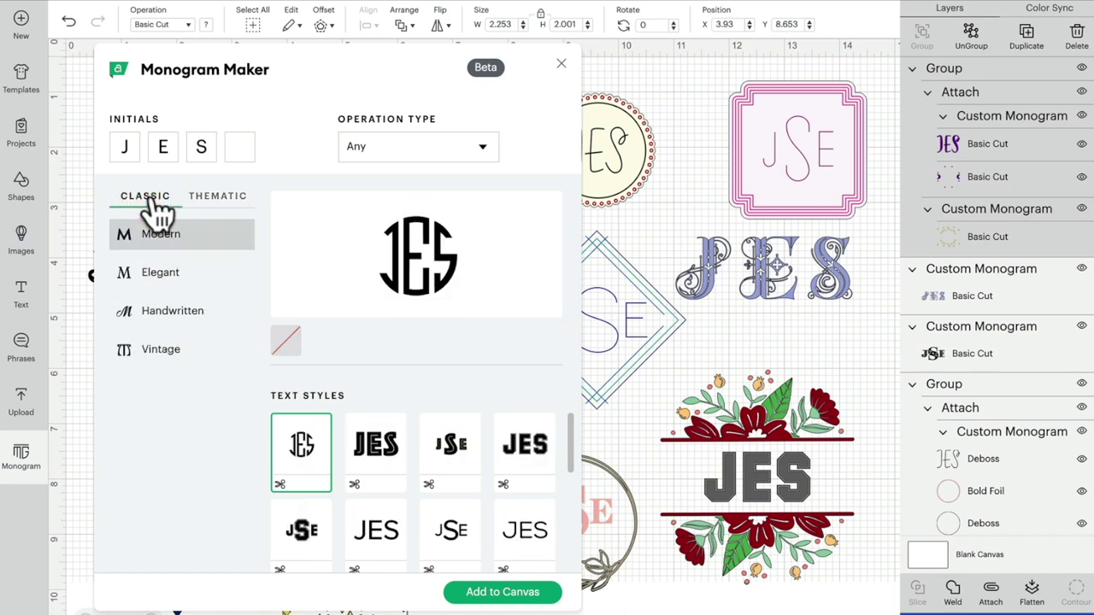
{"action": "left_click", "coordinate": [396, 453]}
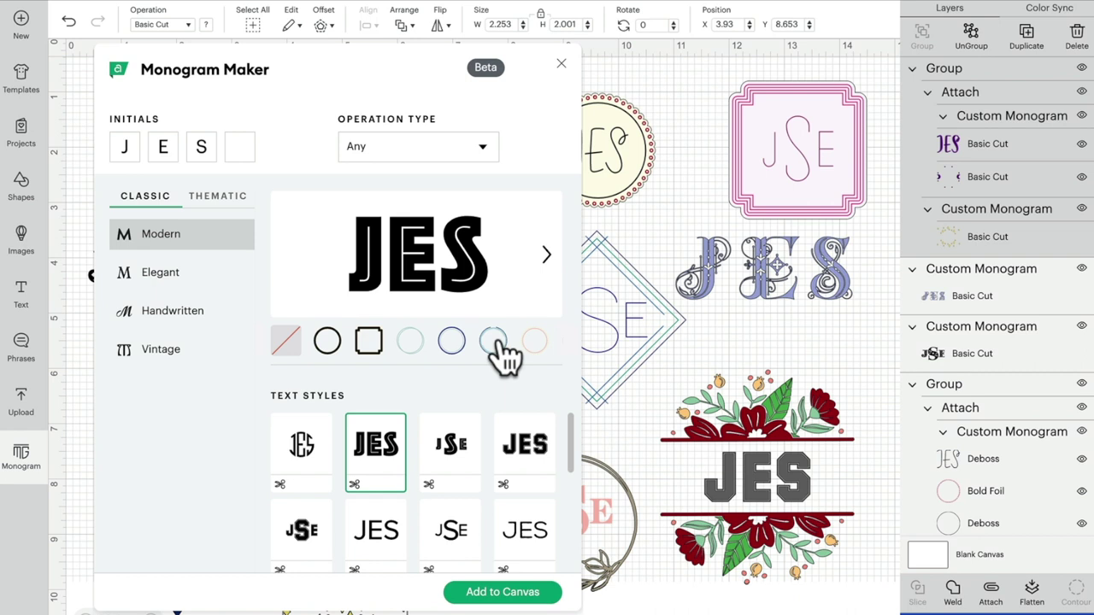
{"action": "left_click", "coordinate": [532, 344]}
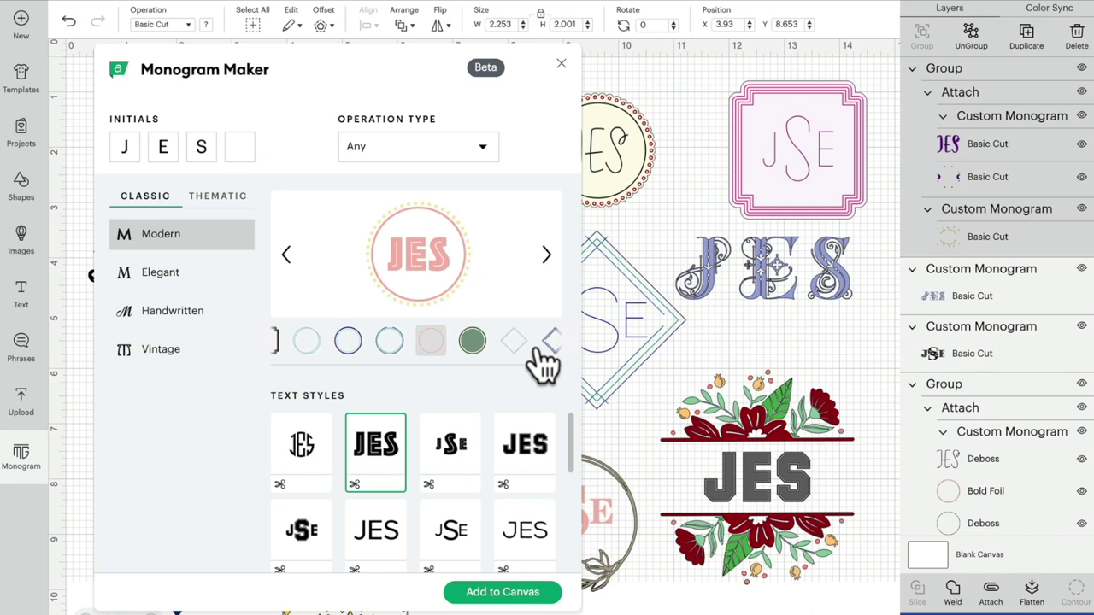
Step: Sample several monogram text styles, ending on the block JSE style
{"action": "left_click", "coordinate": [450, 444]}
{"action": "left_click", "coordinate": [538, 464]}
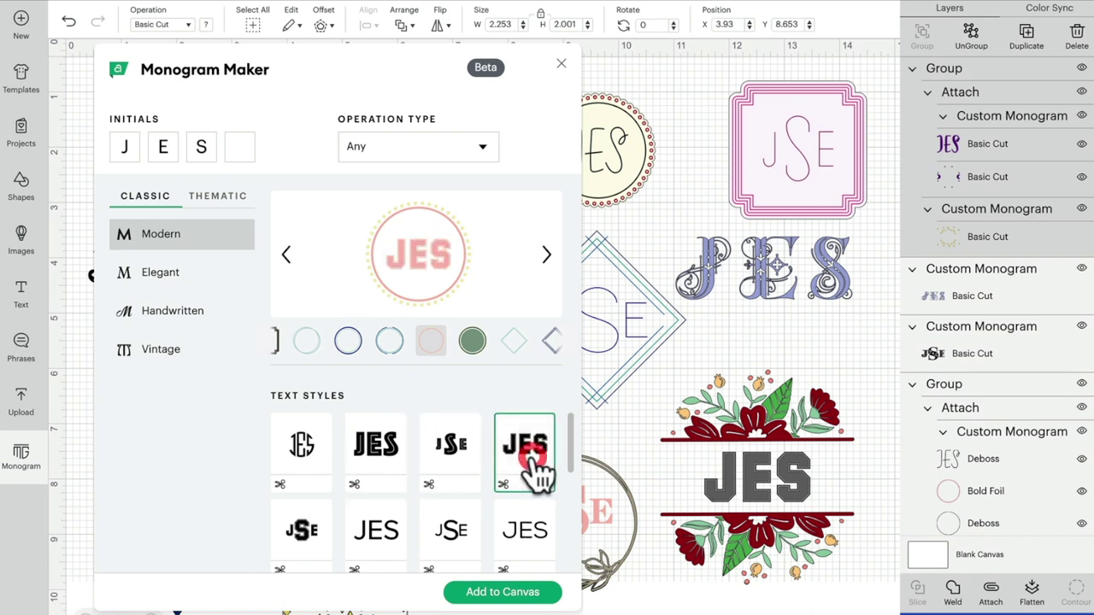
{"action": "left_click", "coordinate": [514, 511]}
{"action": "scroll", "coordinate": [459, 527], "scroll_direction": "down", "scroll_amount": 1}
{"action": "left_click", "coordinate": [378, 455]}
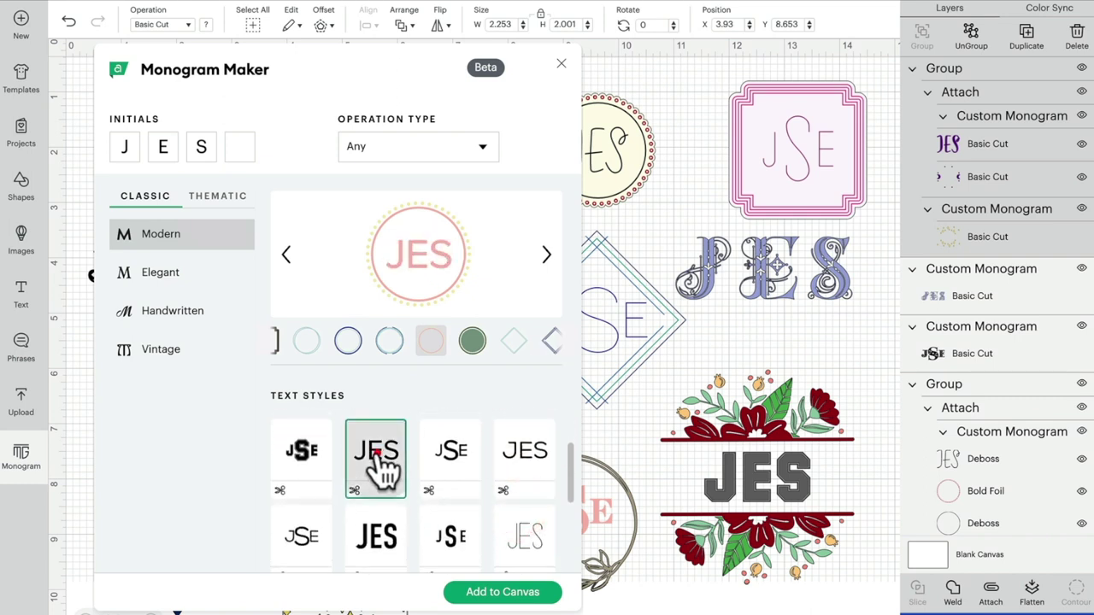
{"action": "left_click", "coordinate": [291, 440]}
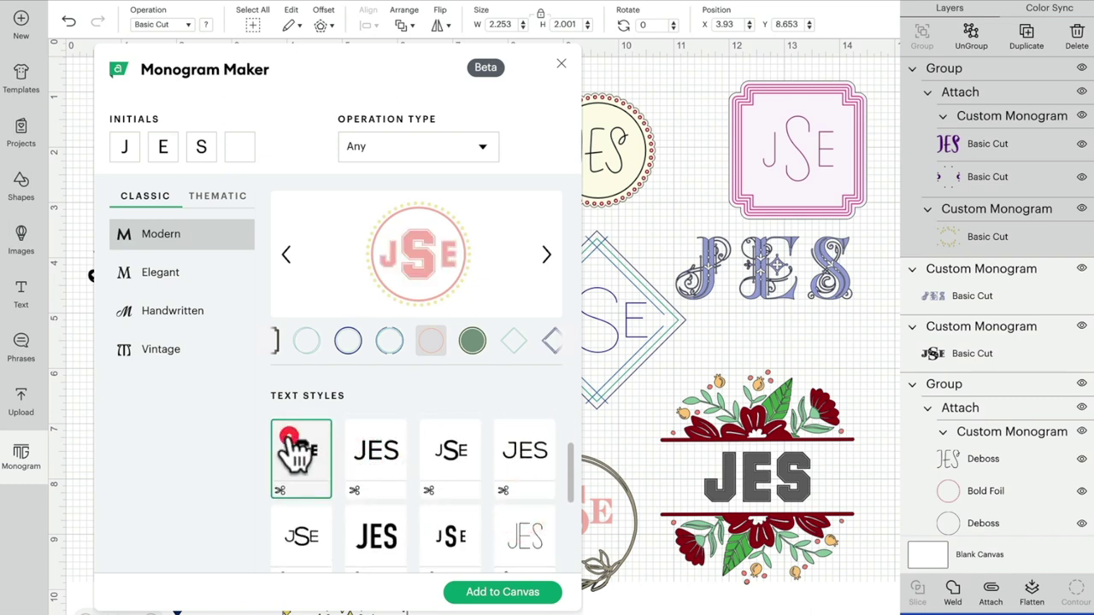
Step: Try diamond and circle frames, settling on the green scalloped frame with thin JSE lettering
{"action": "left_click", "coordinate": [552, 342]}
{"action": "left_click", "coordinate": [542, 343]}
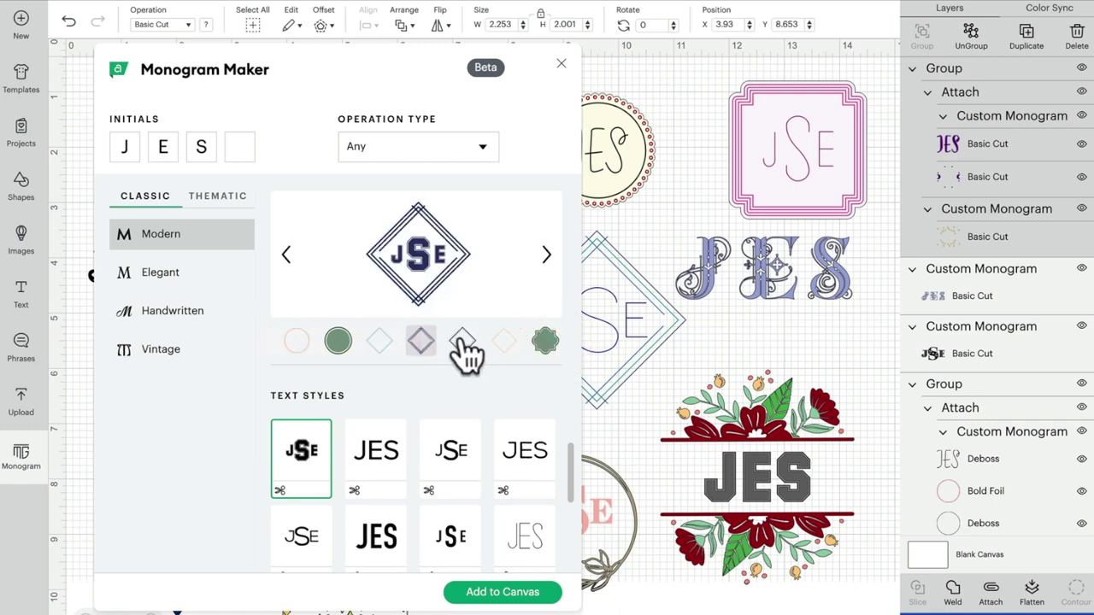
{"action": "left_click", "coordinate": [462, 342]}
{"action": "left_click", "coordinate": [501, 343]}
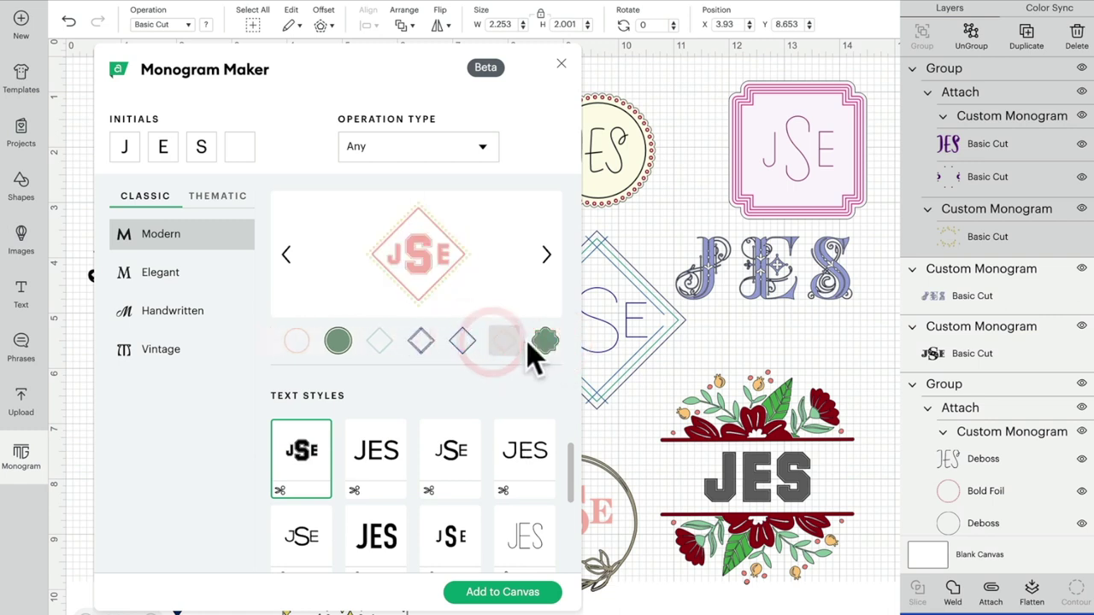
{"action": "left_click", "coordinate": [527, 540]}
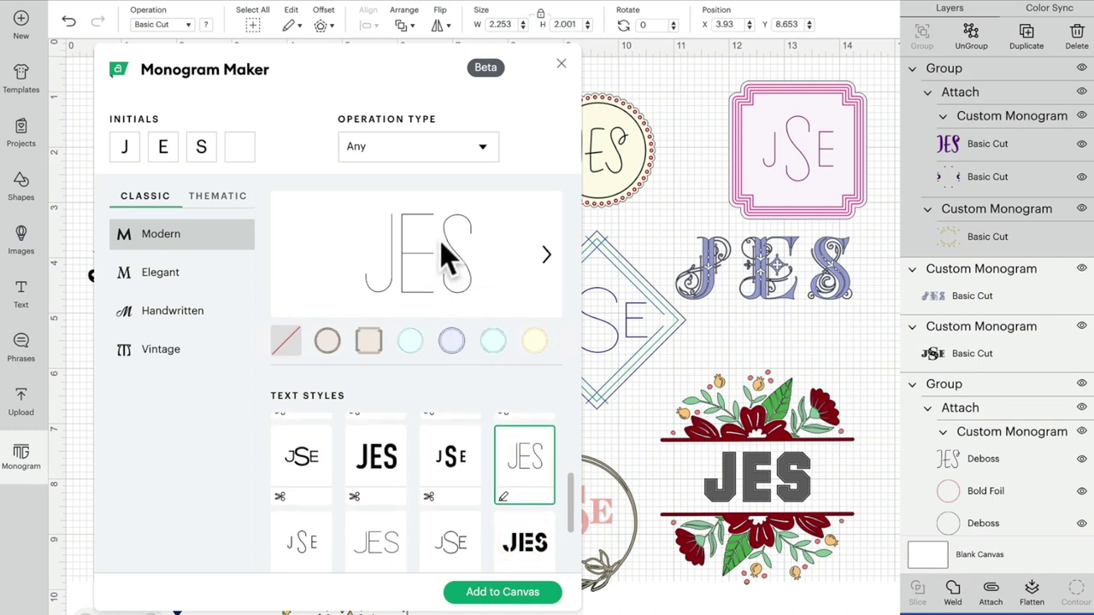
{"action": "left_click", "coordinate": [409, 346]}
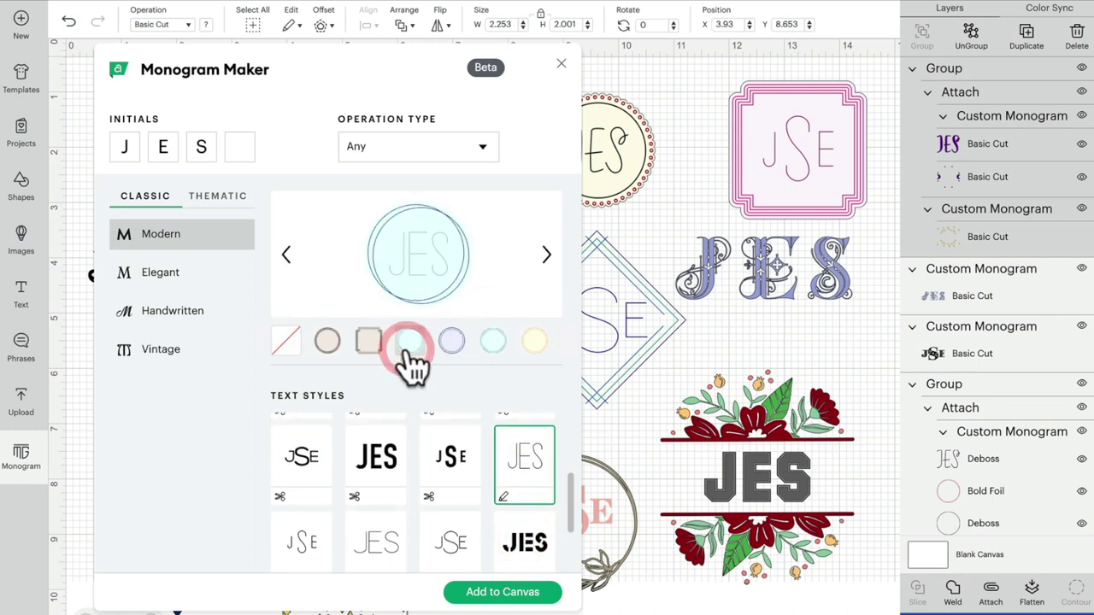
{"action": "left_click", "coordinate": [453, 343]}
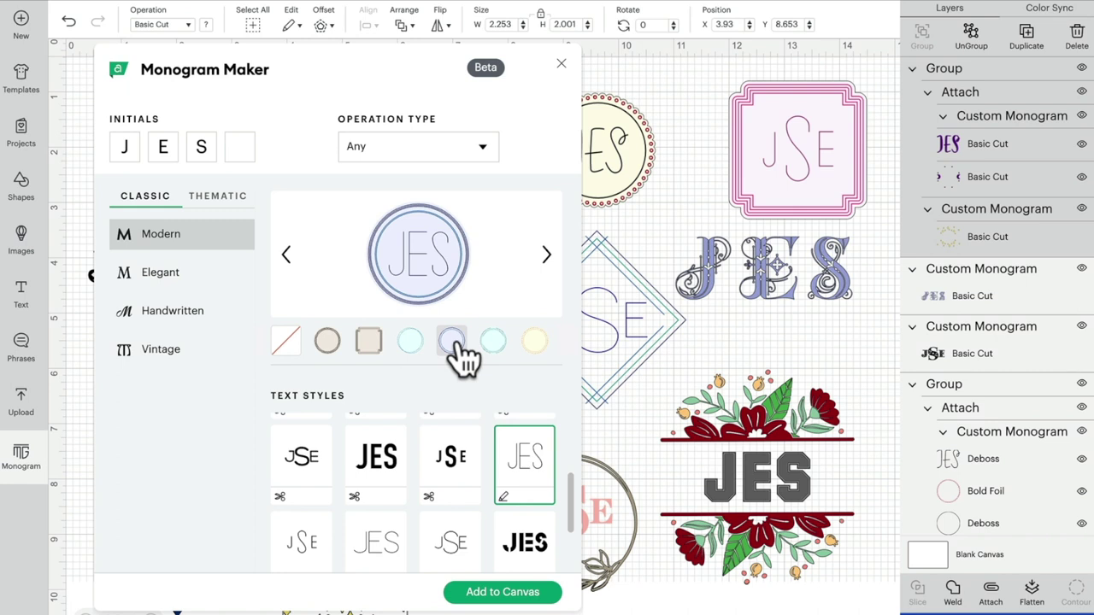
{"action": "left_click", "coordinate": [534, 343]}
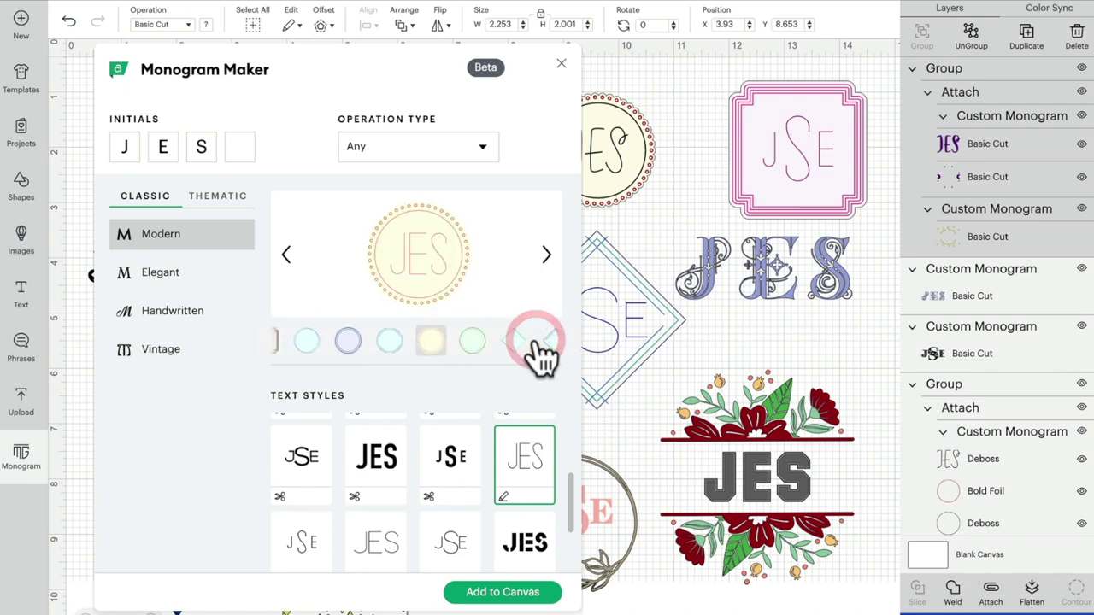
{"action": "left_click", "coordinate": [552, 347]}
{"action": "left_click", "coordinate": [310, 541]}
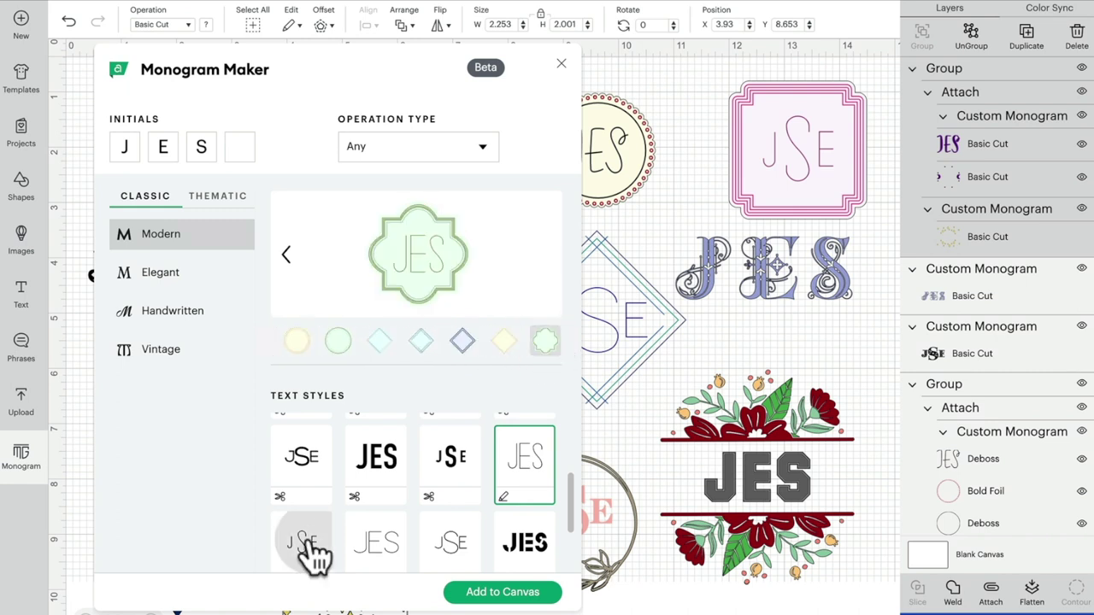
{"action": "scroll", "coordinate": [310, 551], "scroll_direction": "down", "scroll_amount": 1}
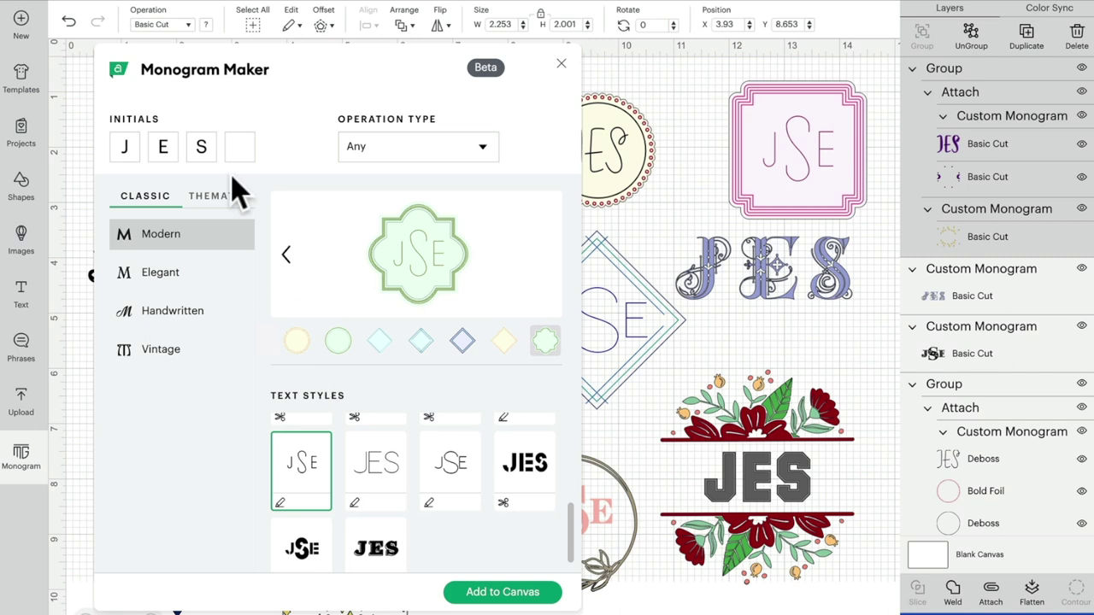
Step: Re-enter the initials as J, E, S and preview them in a bold black serif style
{"action": "double_click", "coordinate": [208, 145]}
{"action": "key", "text": "BackSpace"}
{"action": "key", "text": "BackSpace"}
{"action": "type", "text": "S"}
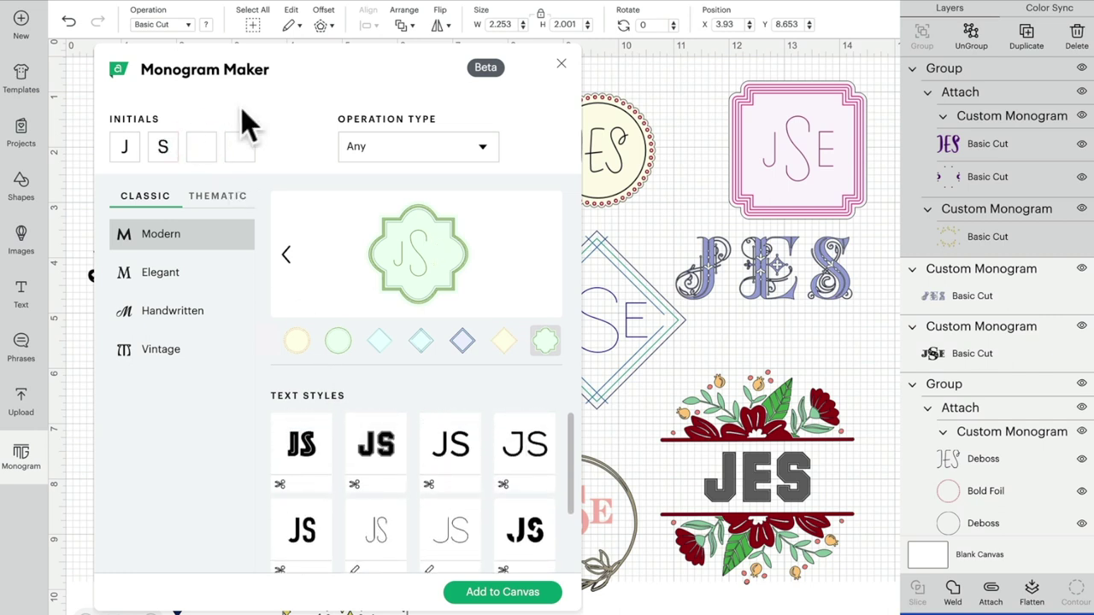
{"action": "left_click", "coordinate": [202, 147]}
{"action": "type", "text": "E"}
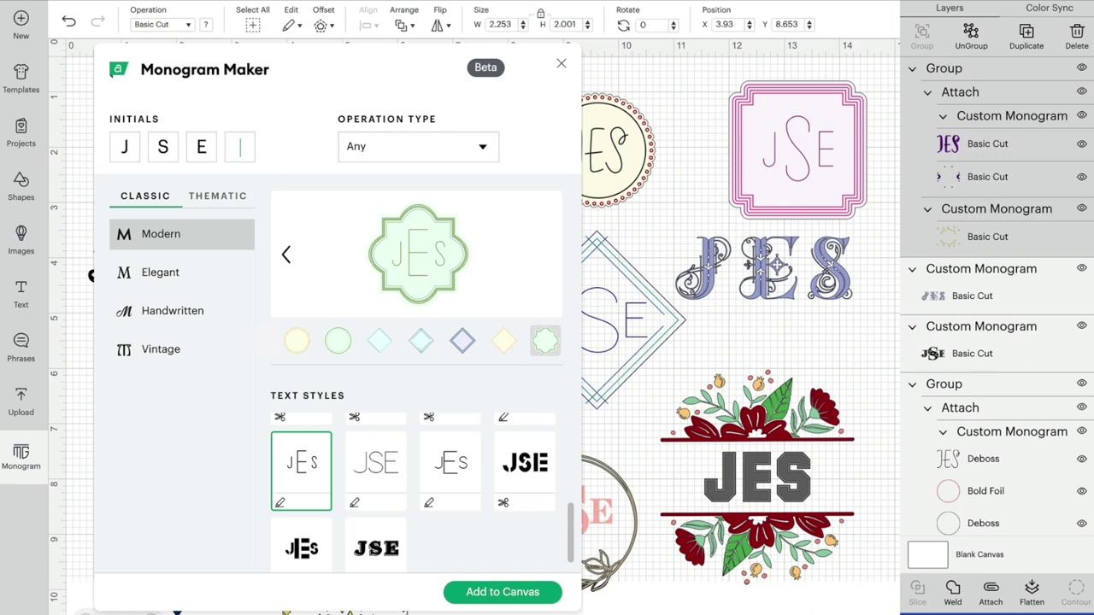
{"action": "left_click", "coordinate": [205, 145]}
{"action": "key", "text": "BackSpace"}
{"action": "type", "text": "E"}
{"action": "key", "text": "BackSpace"}
{"action": "type", "text": "ES"}
{"action": "left_click", "coordinate": [309, 549]}
{"action": "left_click", "coordinate": [376, 551]}
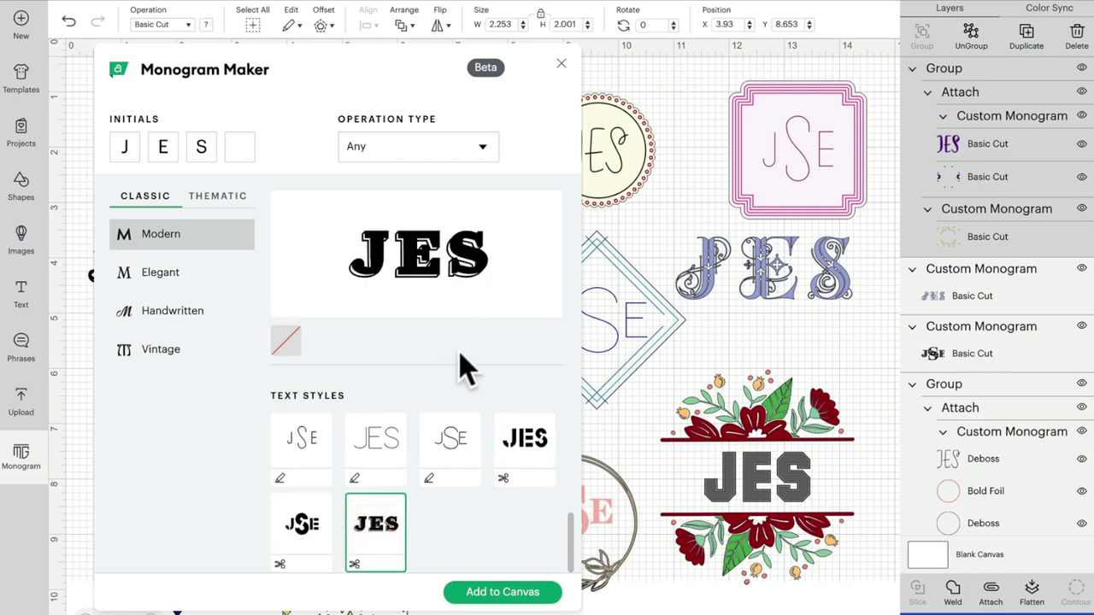
Step: Preview thin JSE with light-blue, beige and yellow circle frames, then show Elegant styles
{"action": "left_click", "coordinate": [451, 440]}
{"action": "scroll", "coordinate": [452, 432], "scroll_direction": "up", "scroll_amount": 1}
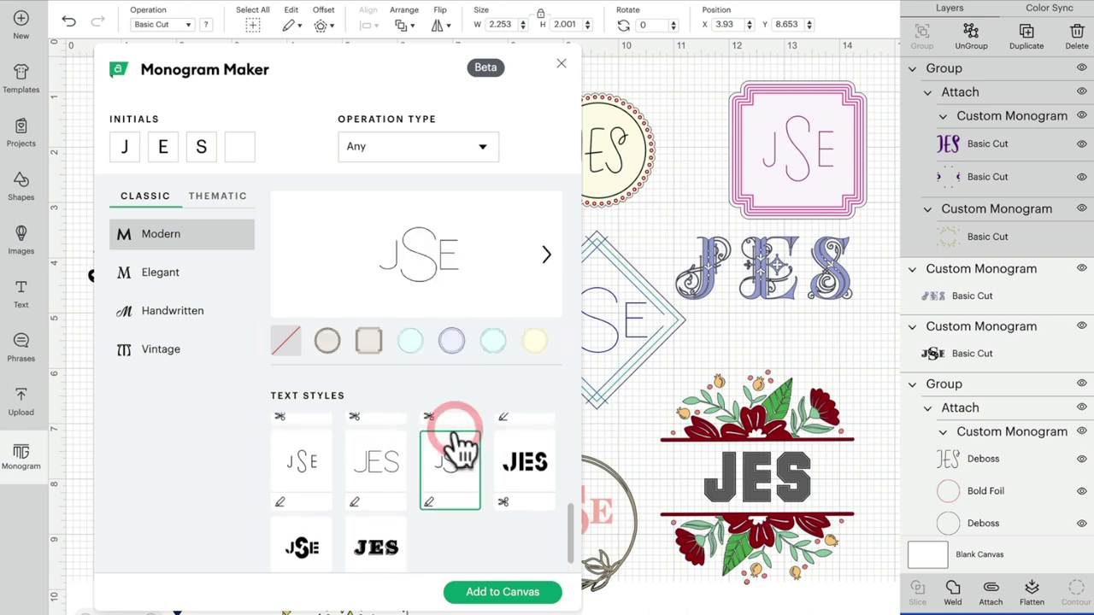
{"action": "left_click", "coordinate": [398, 345]}
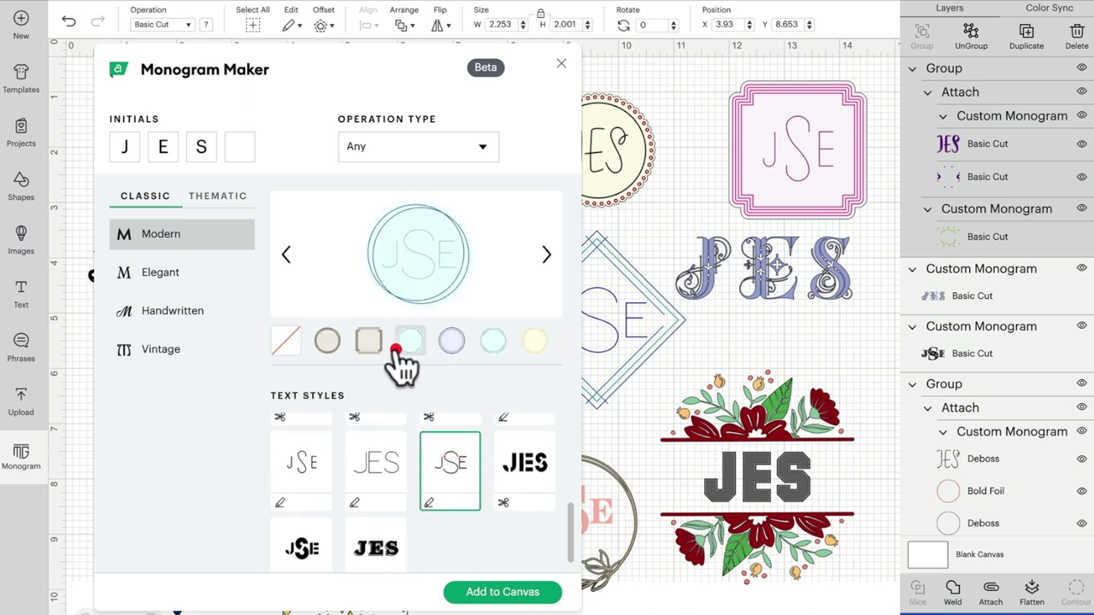
{"action": "left_click", "coordinate": [330, 355]}
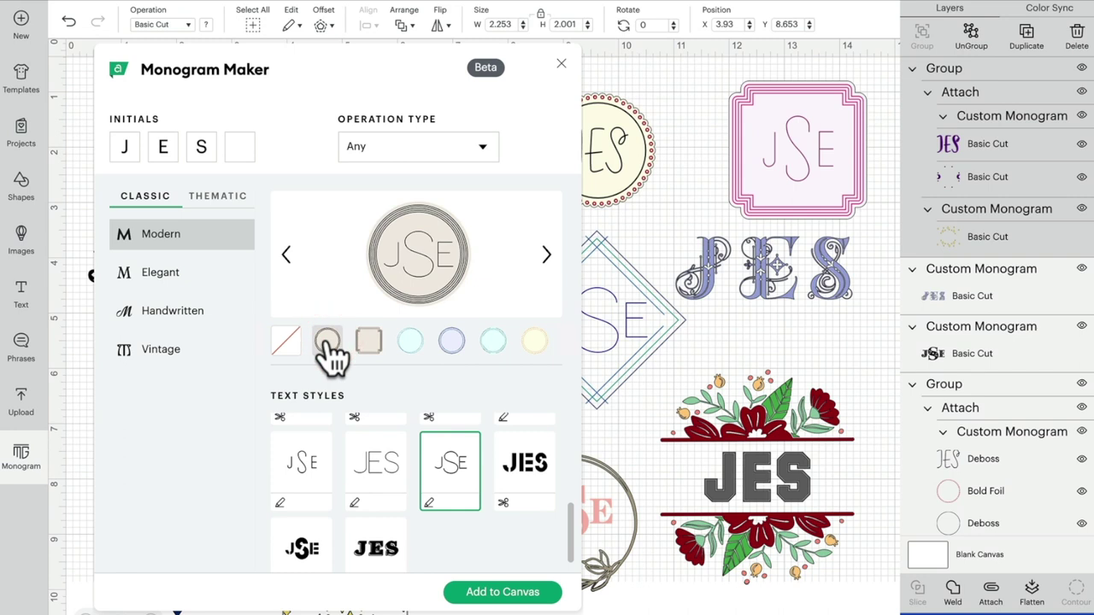
{"action": "left_click", "coordinate": [548, 344]}
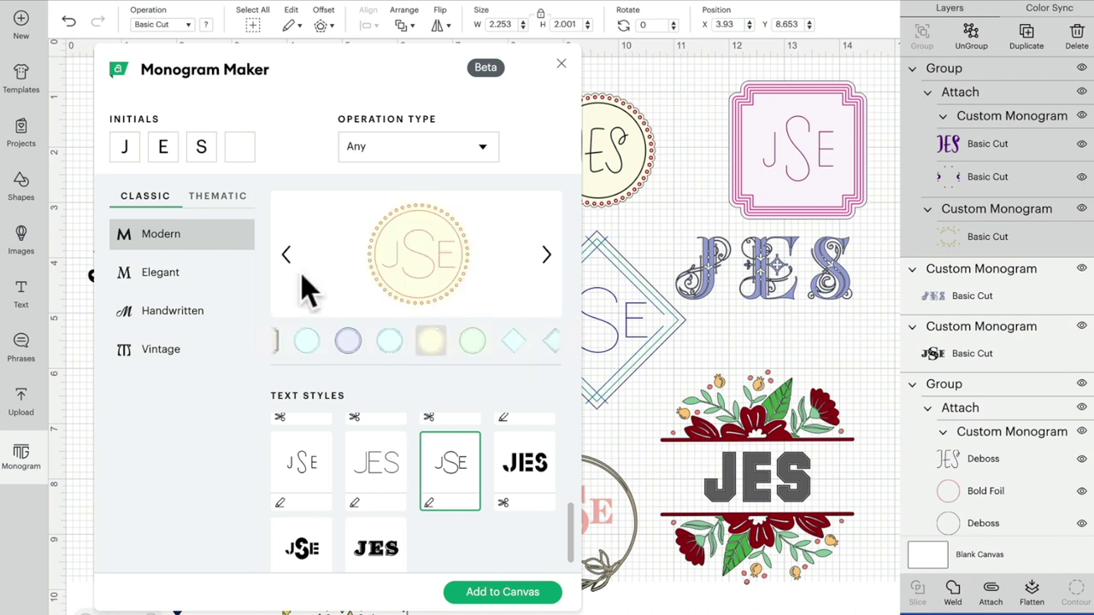
{"action": "left_click", "coordinate": [158, 280]}
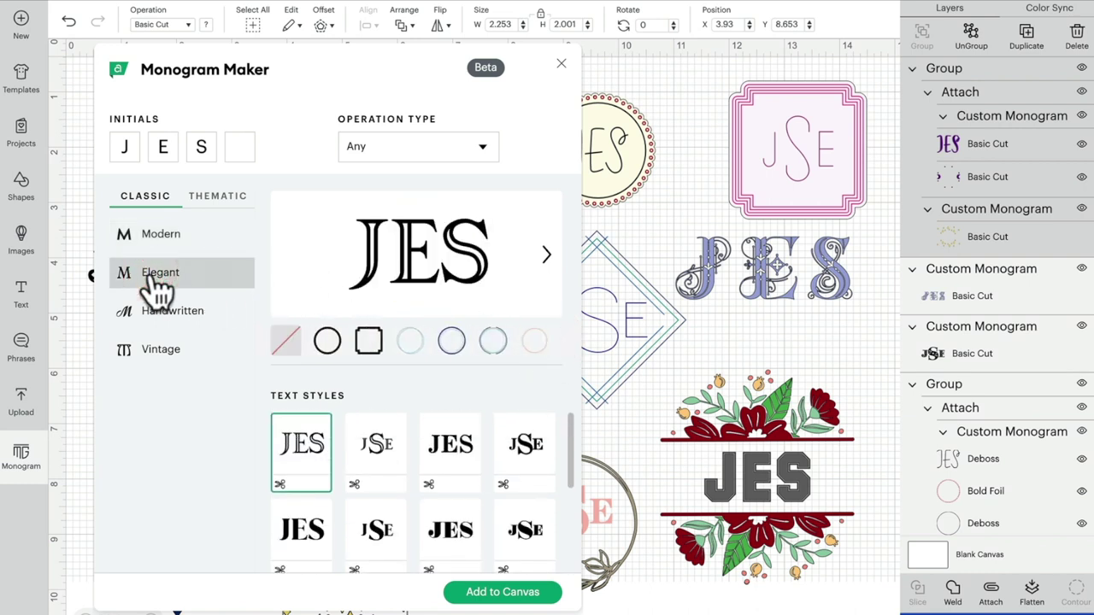
Step: Compare interlocked, serif, outlined and floral Elegant styles, ending on the ornate circled-letter JES
{"action": "left_click", "coordinate": [384, 534]}
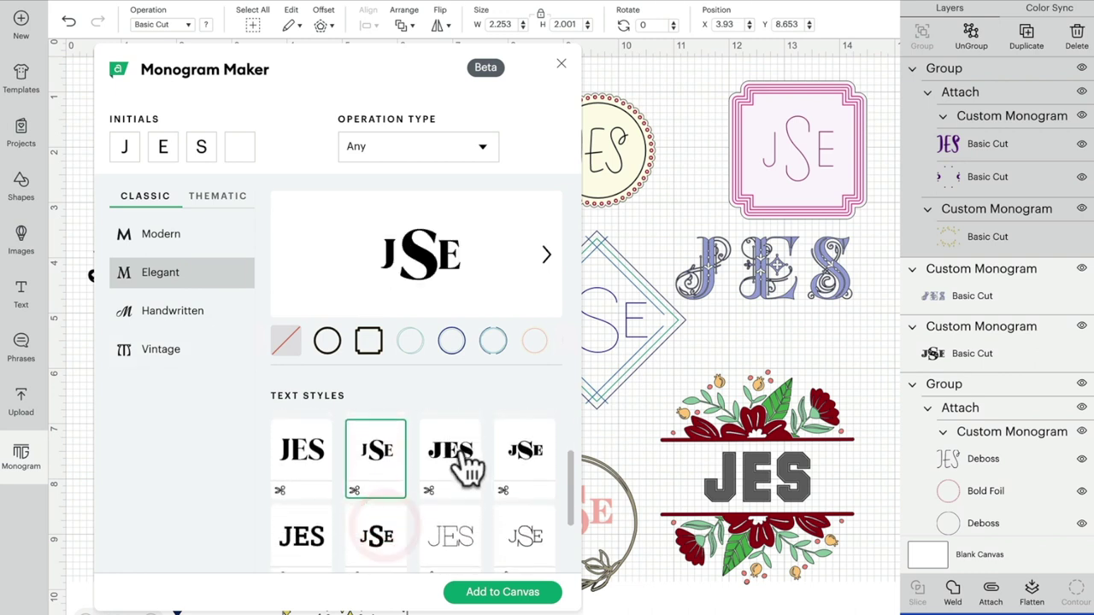
{"action": "left_click", "coordinate": [464, 436]}
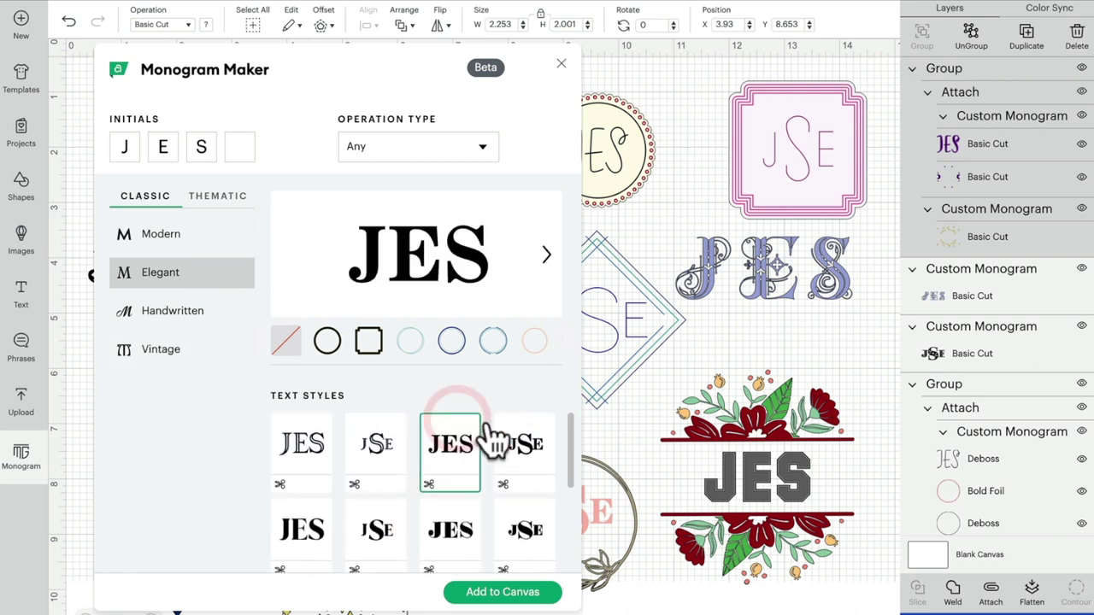
{"action": "left_click", "coordinate": [534, 457]}
{"action": "left_click", "coordinate": [527, 523]}
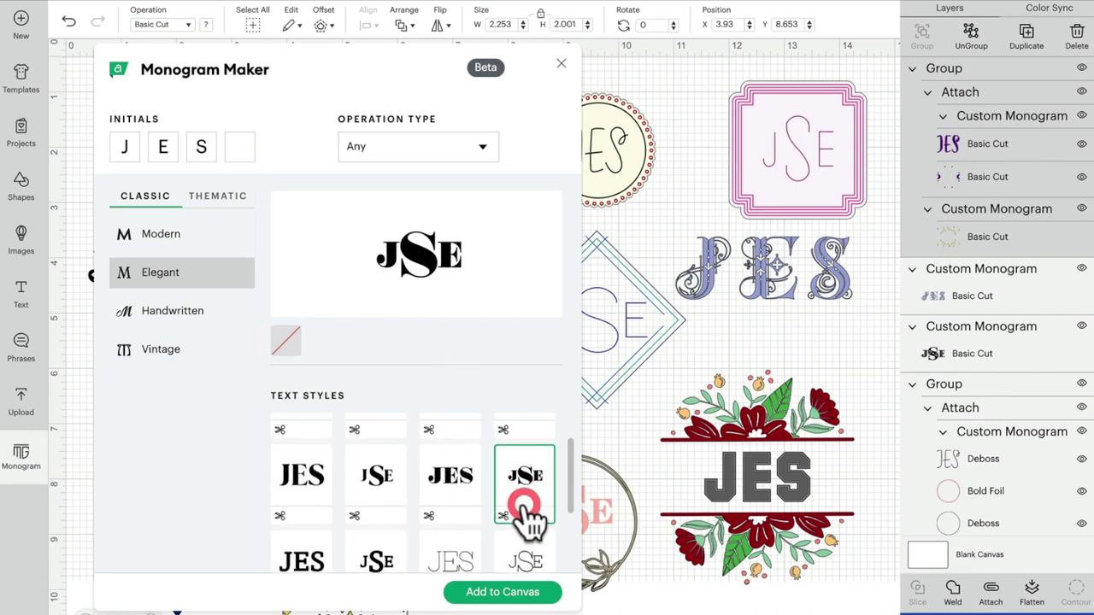
{"action": "left_click", "coordinate": [523, 541]}
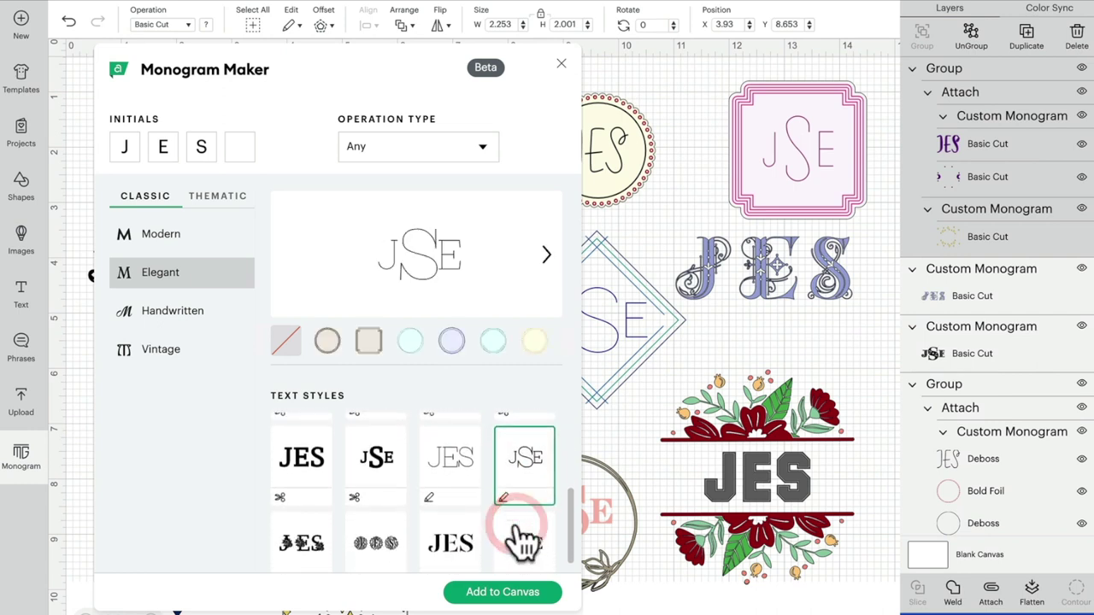
{"action": "left_click", "coordinate": [291, 547]}
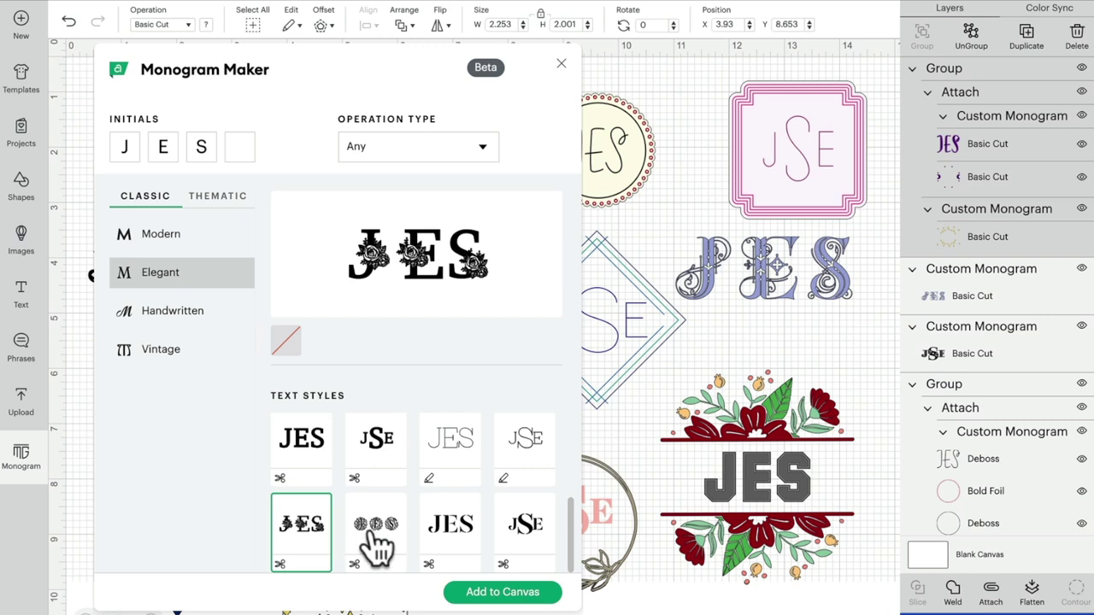
{"action": "left_click", "coordinate": [448, 525]}
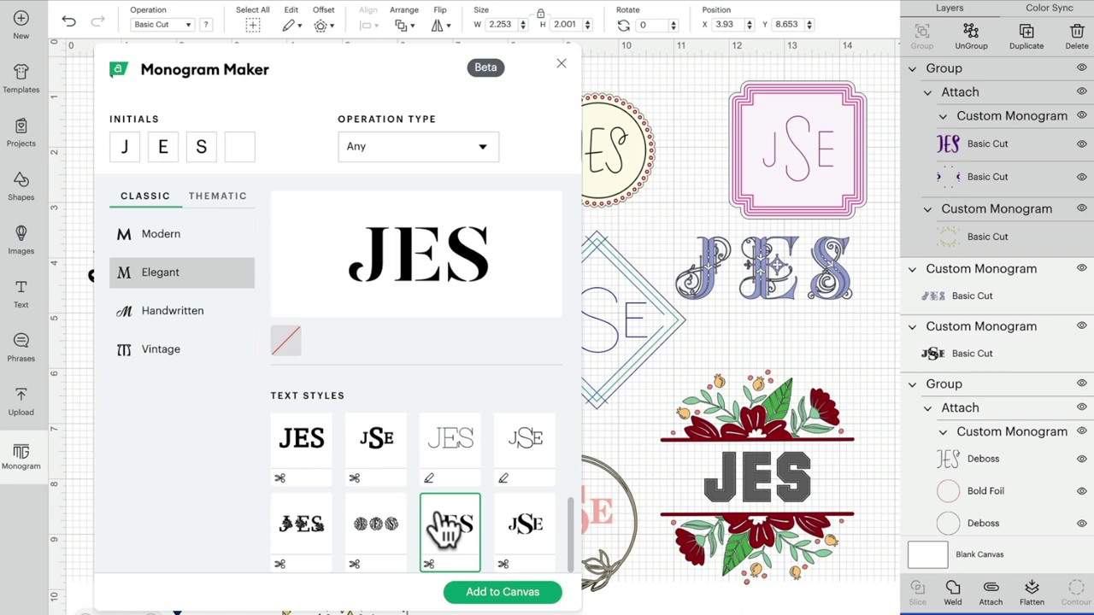
{"action": "left_click", "coordinate": [525, 530]}
{"action": "left_click", "coordinate": [393, 530]}
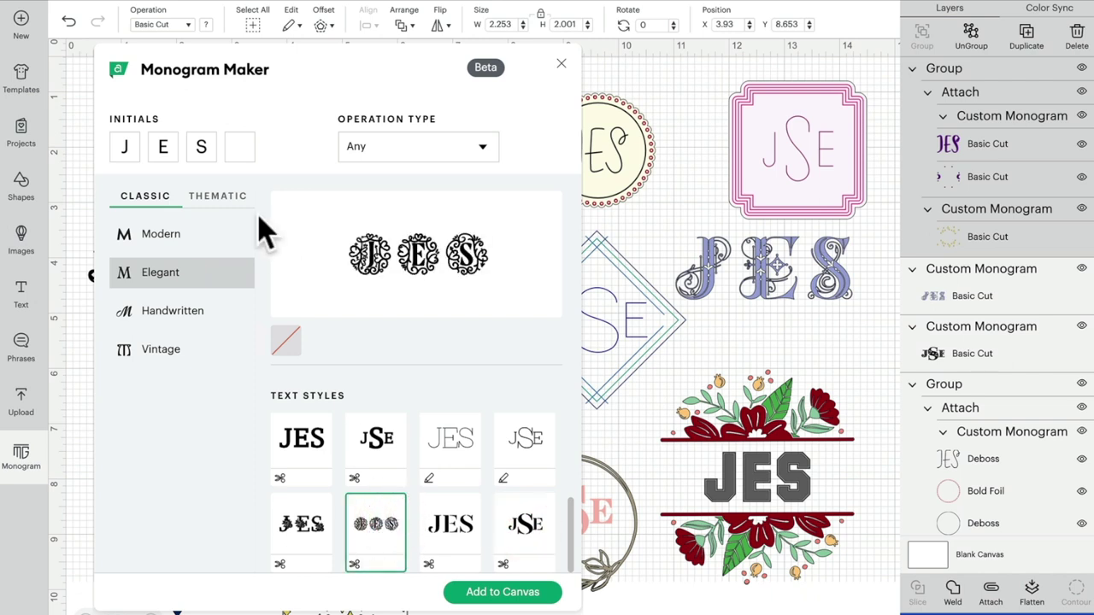
{"action": "left_click", "coordinate": [168, 311]}
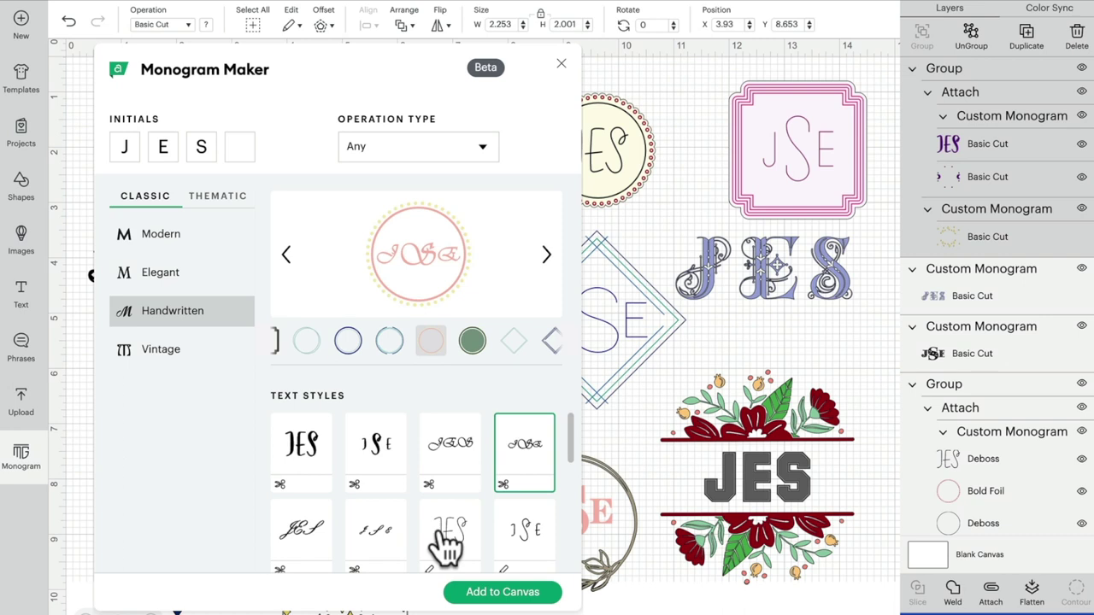
Step: Preview handwritten and script JES styles with circle and diamond frames
{"action": "left_click", "coordinate": [445, 530]}
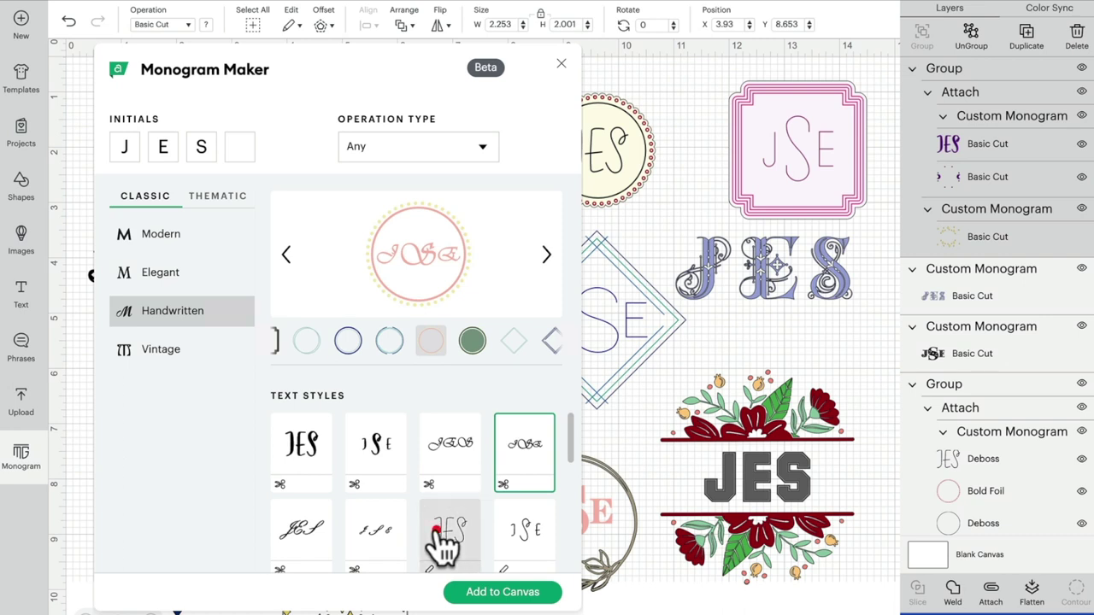
{"action": "left_click", "coordinate": [494, 341]}
{"action": "left_click", "coordinate": [540, 342]}
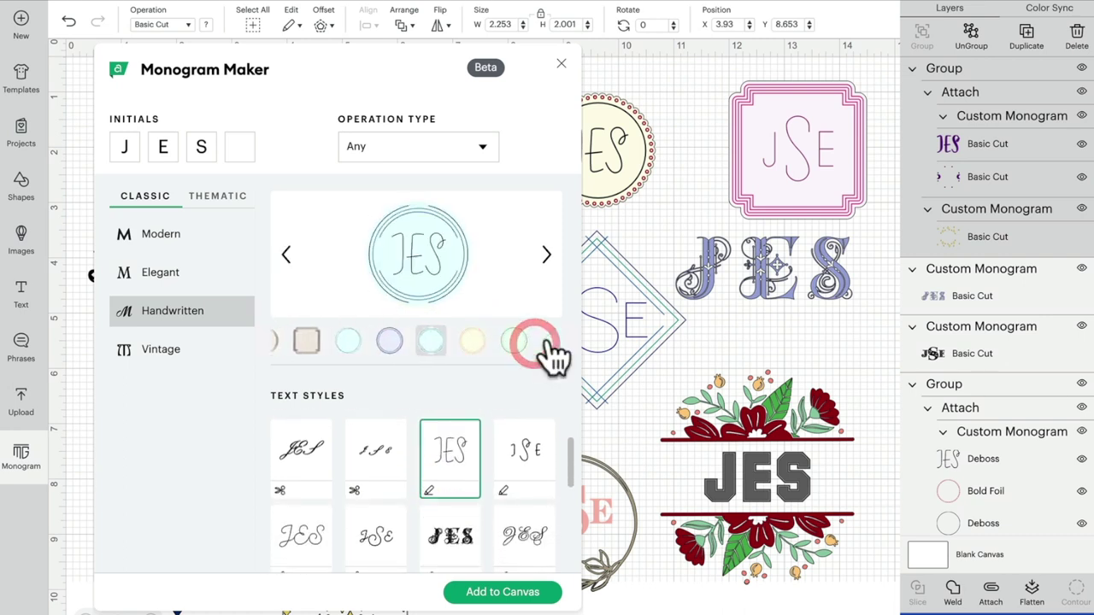
{"action": "left_click", "coordinate": [503, 528]}
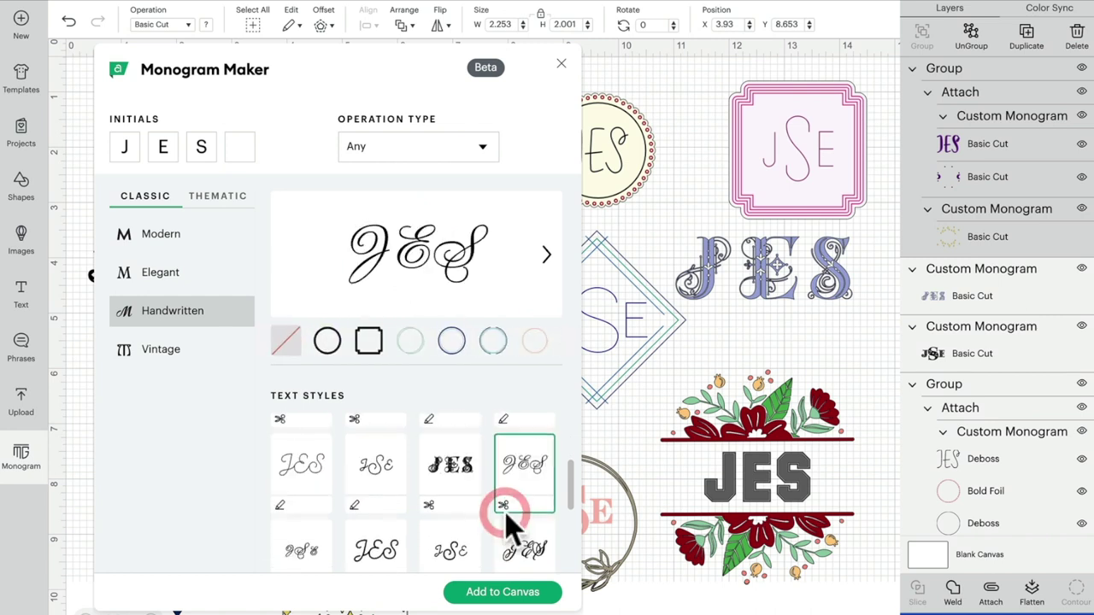
Step: Browse Vintage text styles ending on bold retro JSE, then return to Modern styles
{"action": "left_click", "coordinate": [178, 350]}
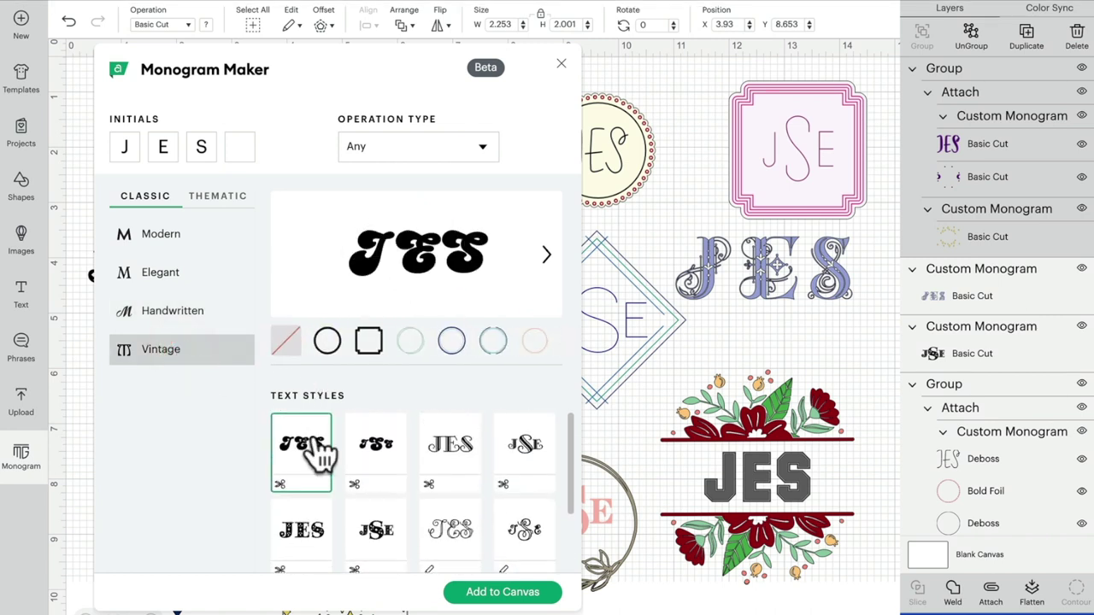
{"action": "left_click", "coordinate": [375, 446]}
{"action": "left_click", "coordinate": [445, 446]}
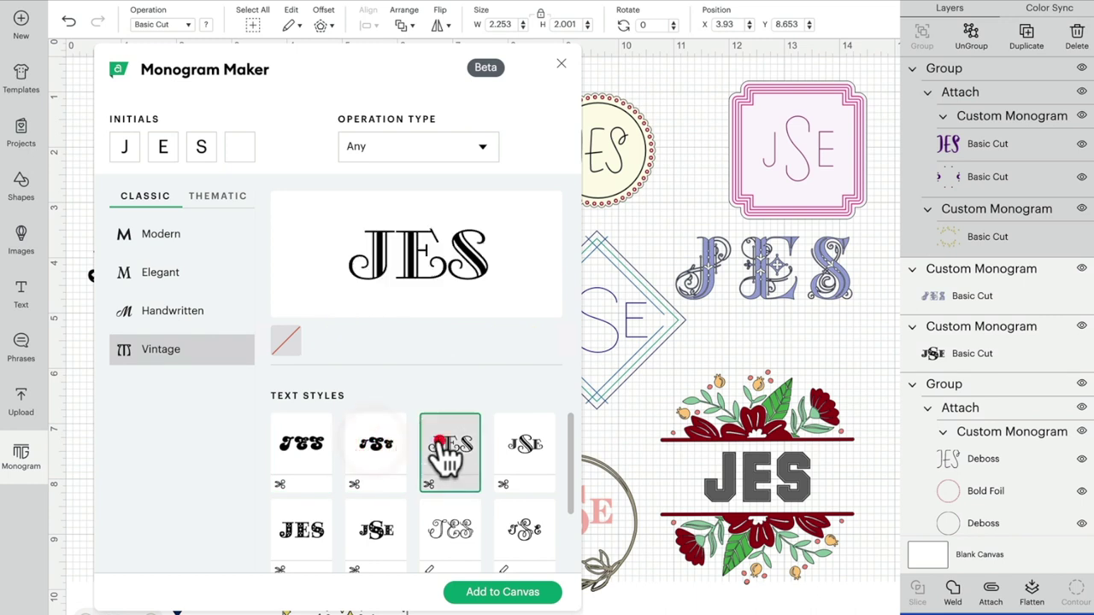
{"action": "left_click", "coordinate": [461, 525]}
{"action": "scroll", "coordinate": [445, 513], "scroll_direction": "down", "scroll_amount": 1}
{"action": "left_click", "coordinate": [381, 526]}
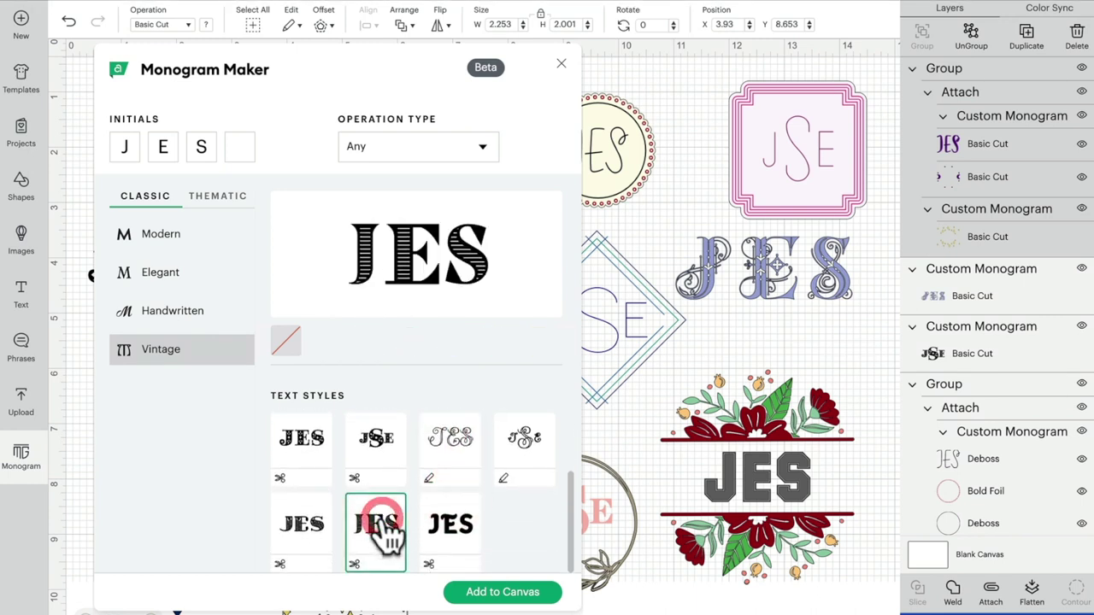
{"action": "left_click", "coordinate": [451, 524]}
{"action": "left_click", "coordinate": [532, 453]}
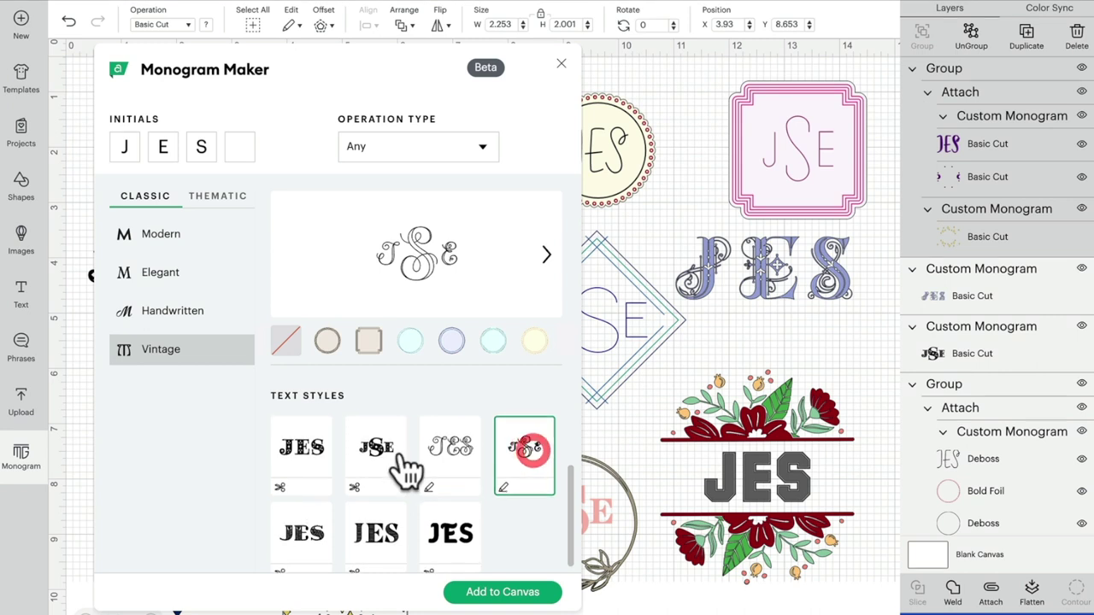
{"action": "scroll", "coordinate": [400, 462], "scroll_direction": "up", "scroll_amount": 2}
{"action": "left_click", "coordinate": [381, 446]}
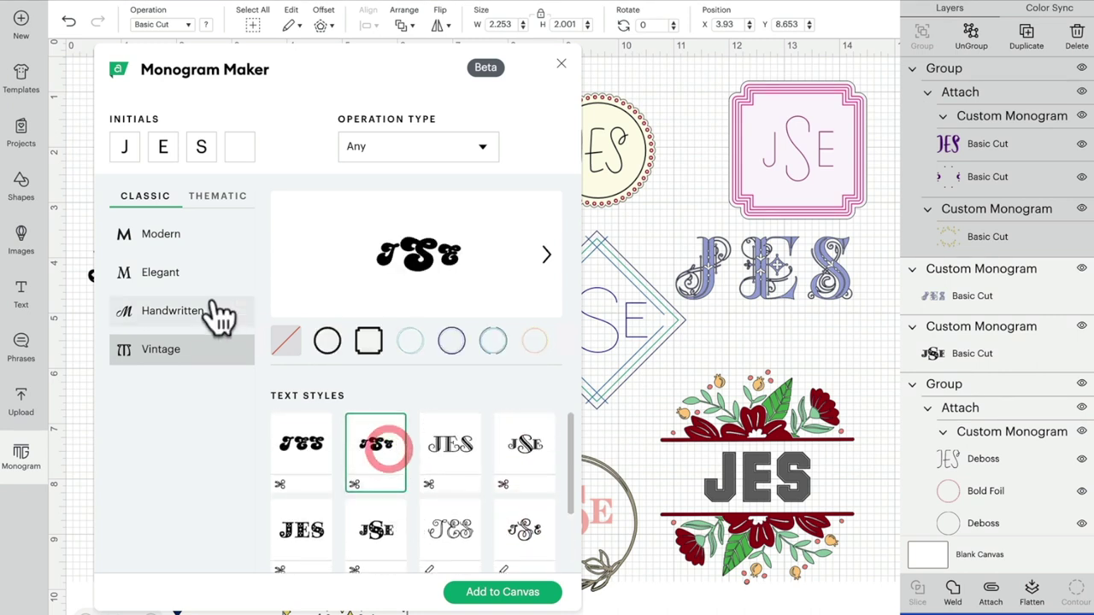
{"action": "left_click", "coordinate": [175, 239]}
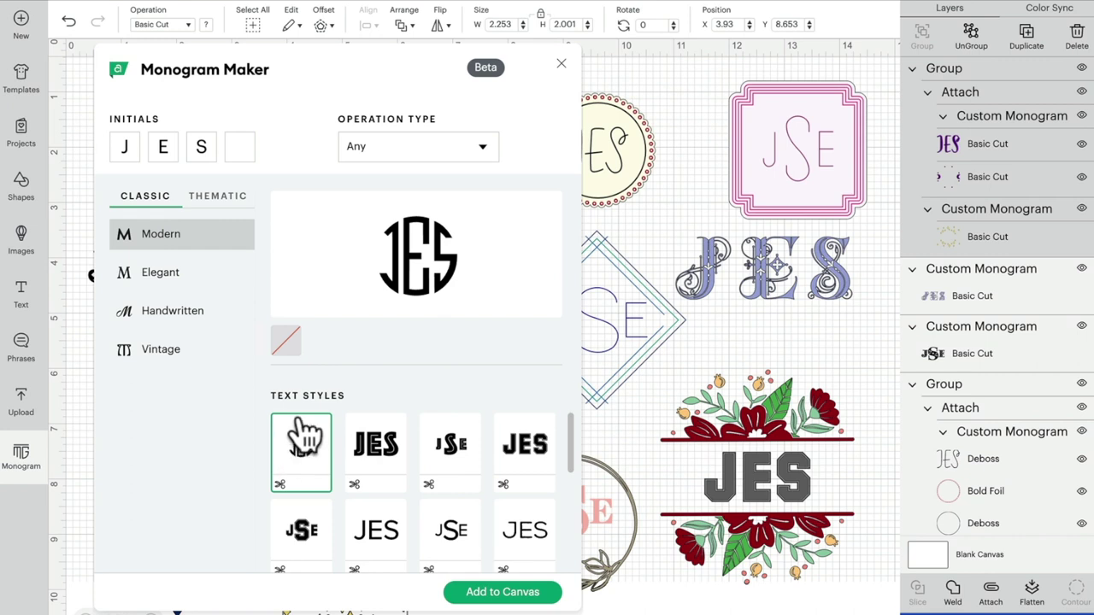
Step: Show Thematic Botanical designs and try the rectangular floral frame with several JES letterings
{"action": "left_click", "coordinate": [224, 198]}
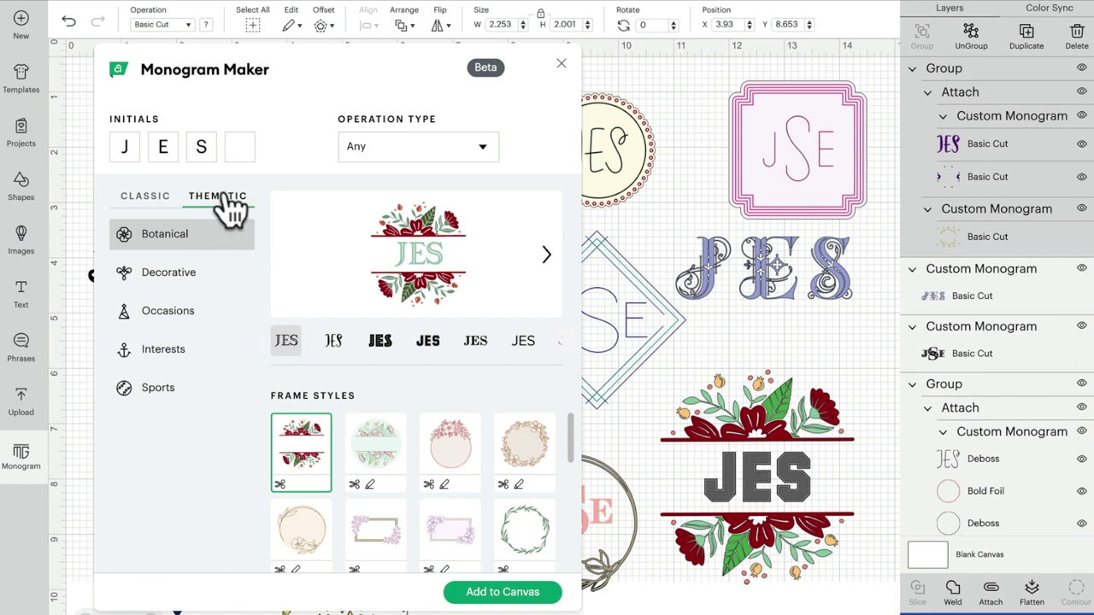
{"action": "left_click", "coordinate": [378, 535]}
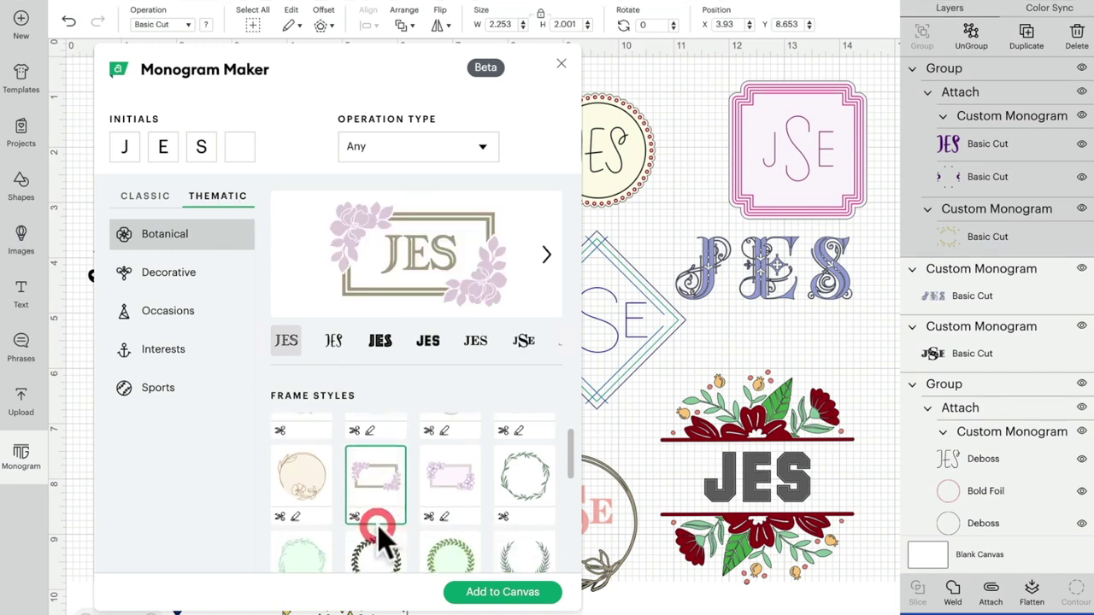
{"action": "left_click", "coordinate": [428, 351]}
{"action": "left_click", "coordinate": [466, 350]}
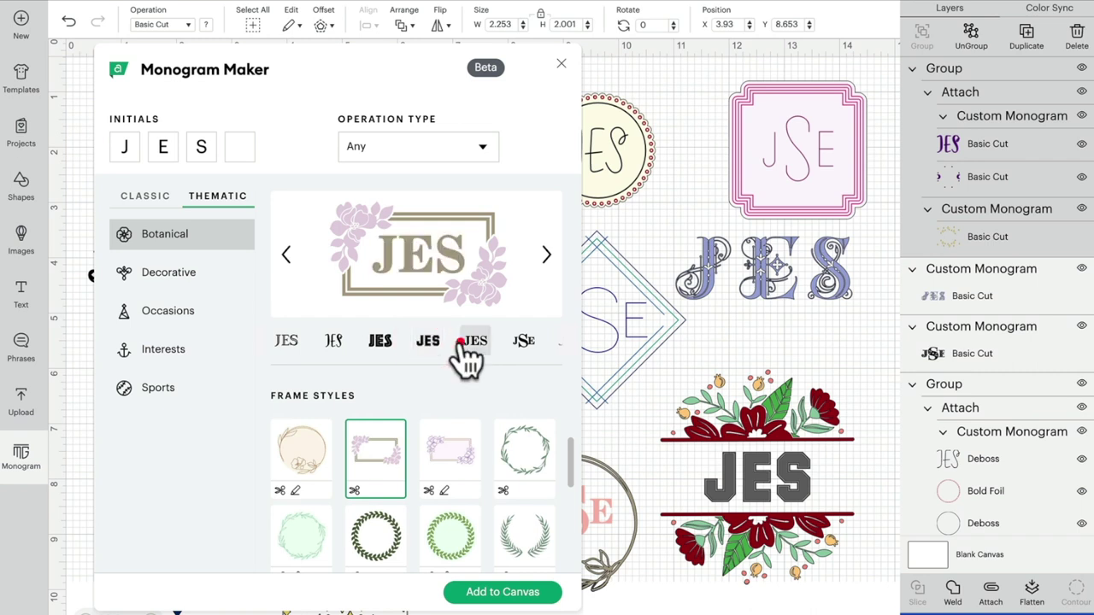
{"action": "left_click", "coordinate": [523, 343]}
{"action": "left_click", "coordinate": [525, 343]}
{"action": "left_click", "coordinate": [527, 344]}
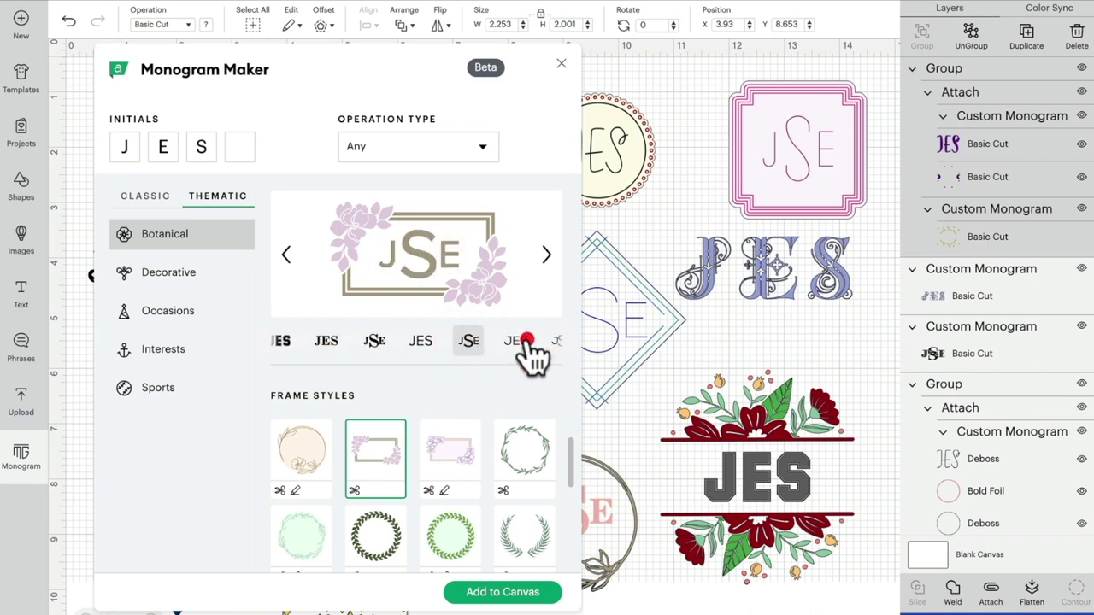
Step: Try red floral split, diamond leaf, green wreath and purple ornamental botanical frames
{"action": "left_click", "coordinate": [304, 443]}
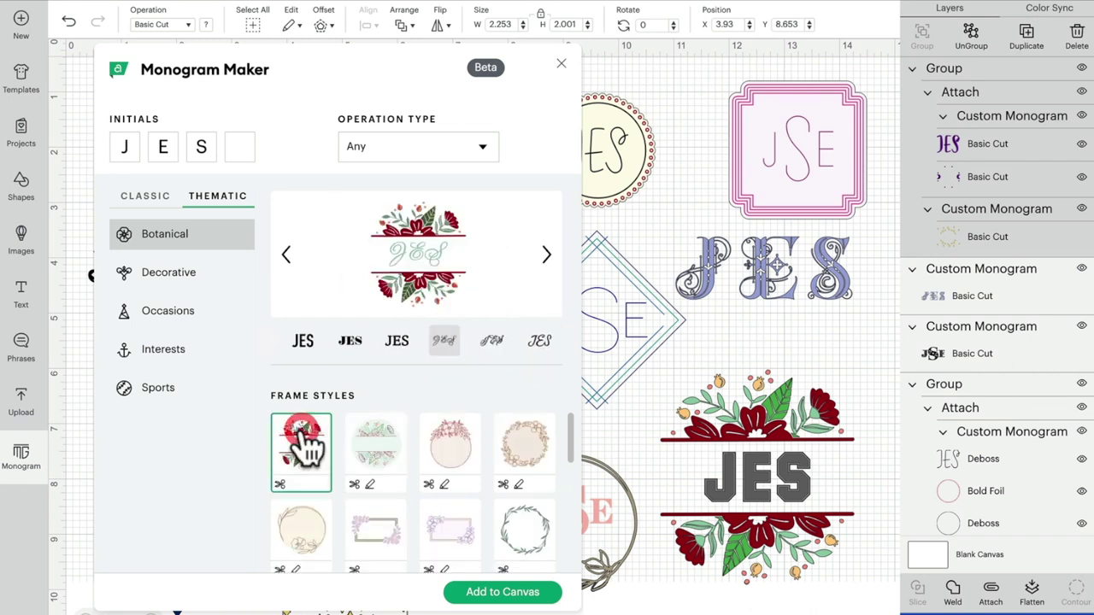
{"action": "left_click", "coordinate": [401, 342]}
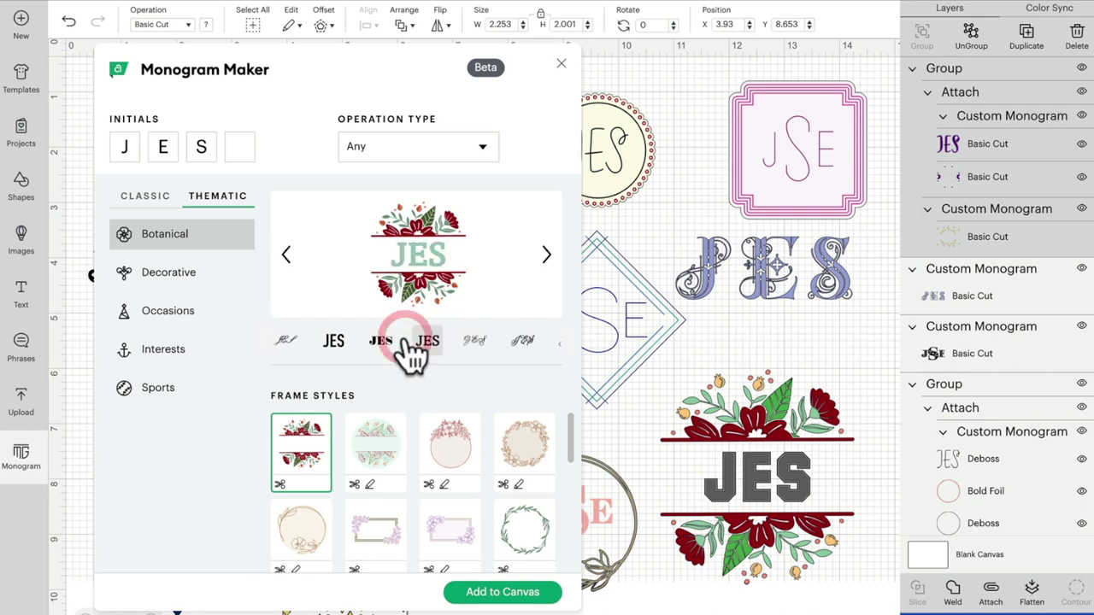
{"action": "left_click", "coordinate": [340, 343]}
{"action": "left_click", "coordinate": [334, 342]}
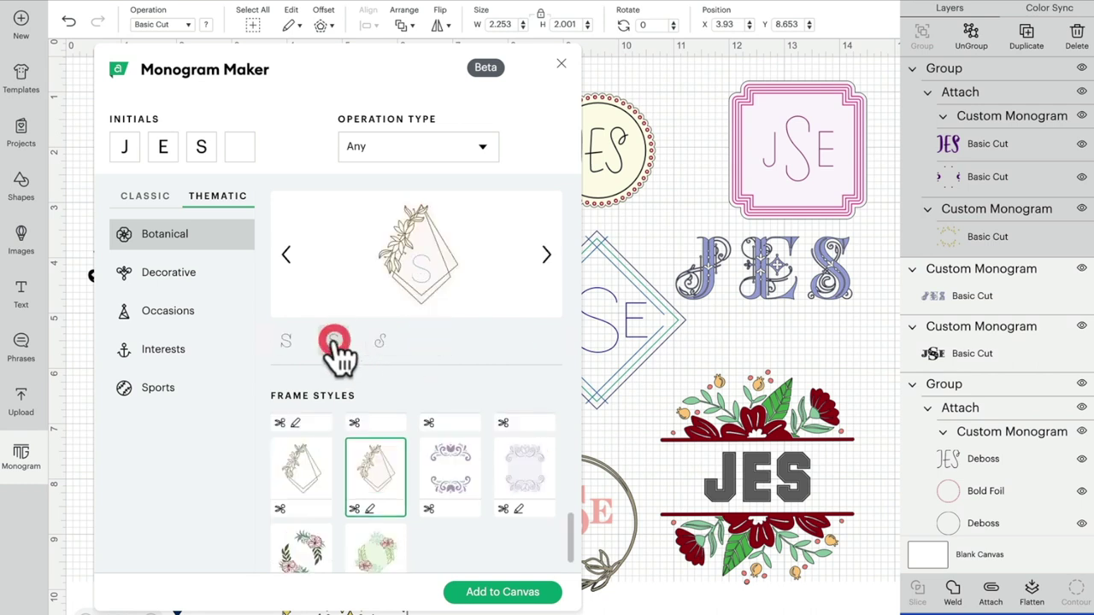
{"action": "left_click", "coordinate": [289, 342]}
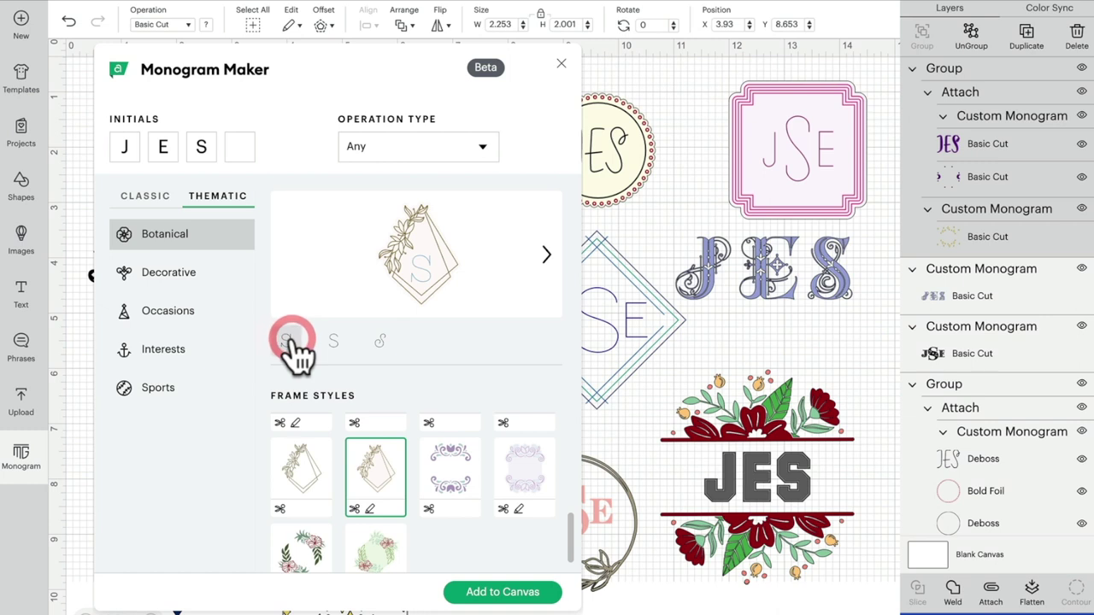
{"action": "left_click", "coordinate": [377, 551]}
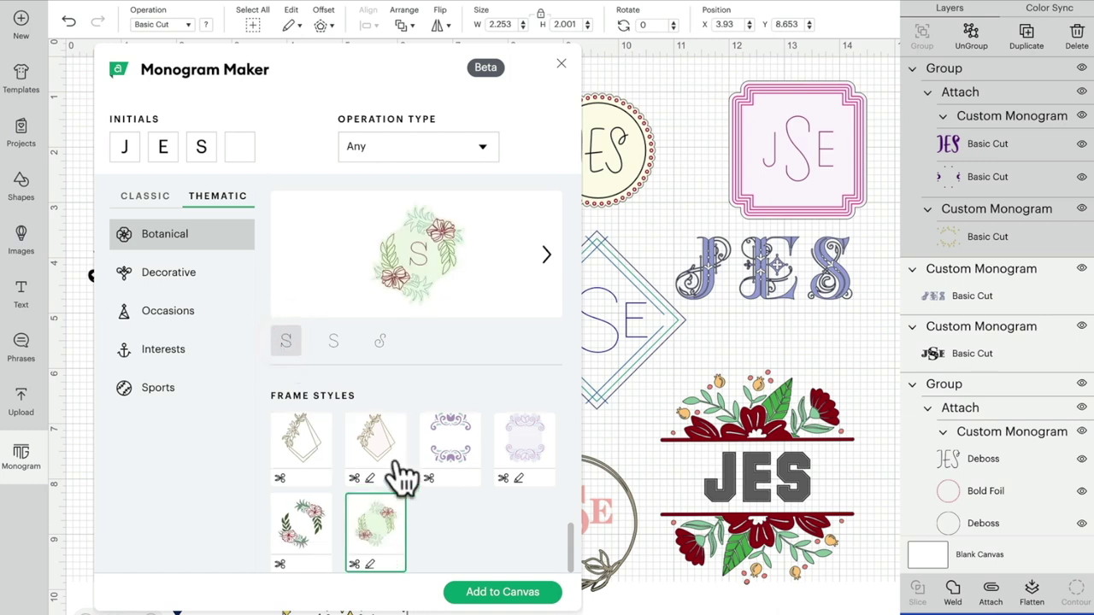
{"action": "left_click", "coordinate": [434, 425]}
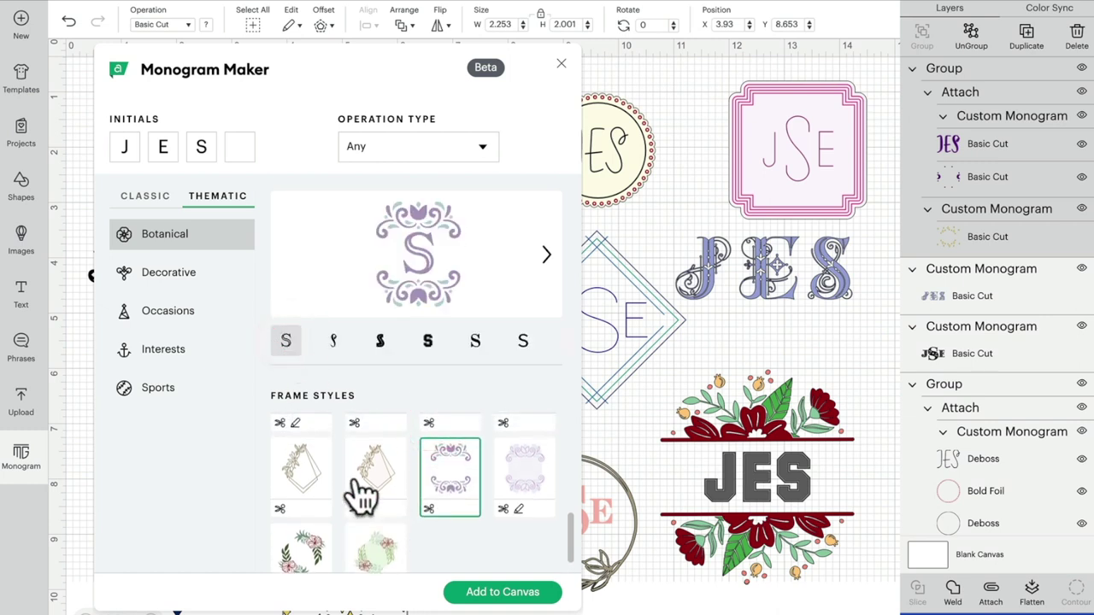
{"action": "left_click", "coordinate": [173, 277]}
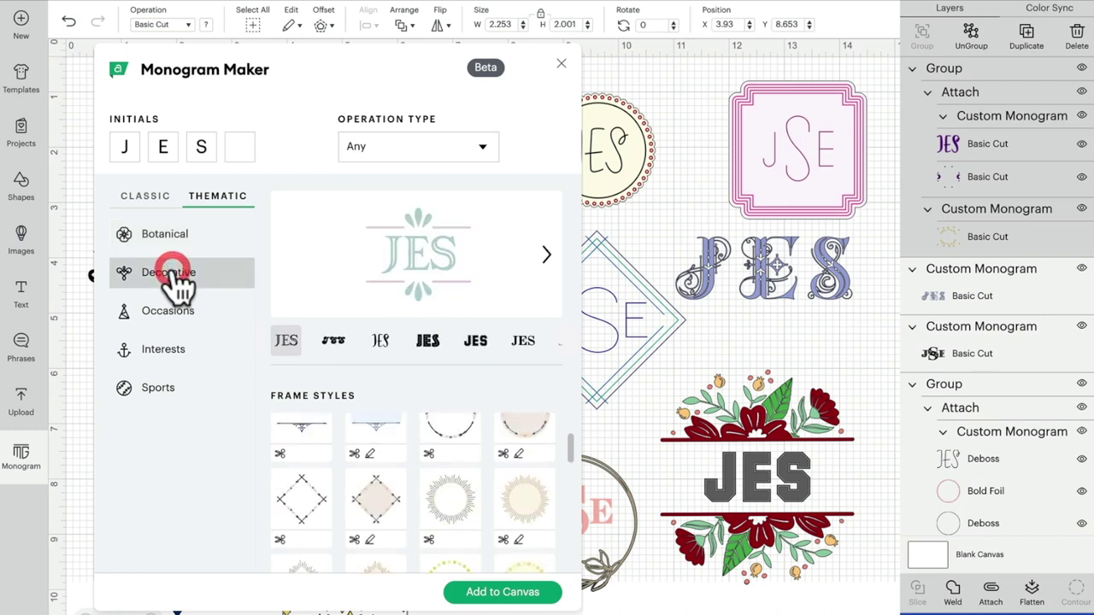
Step: Try the arrow circle, beige circle and sunburst Decorative frames around JES
{"action": "left_click", "coordinate": [455, 527]}
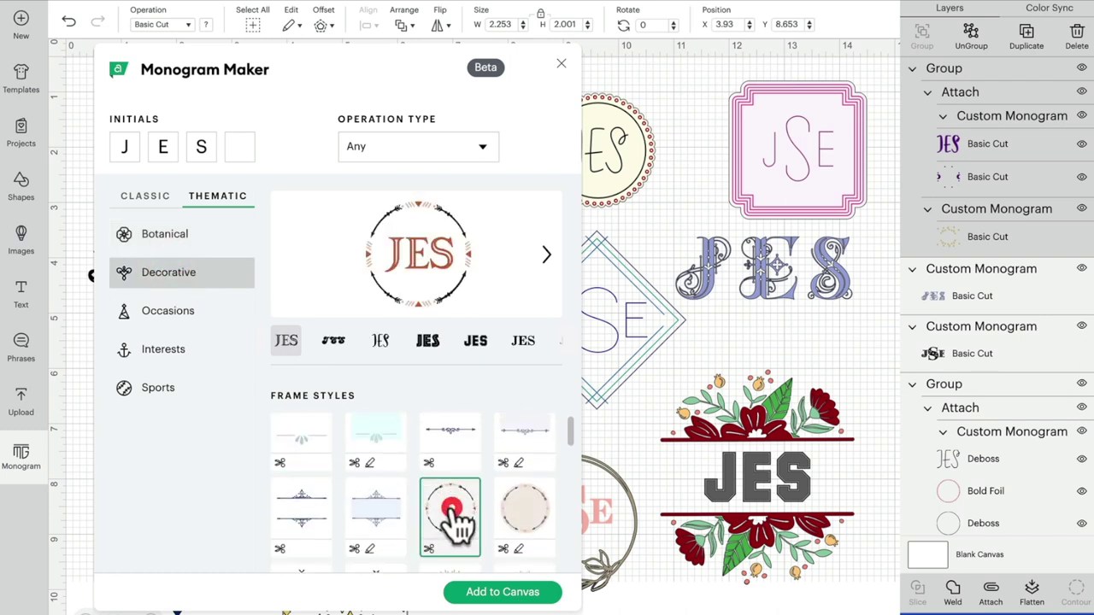
{"action": "scroll", "coordinate": [459, 512], "scroll_direction": "down", "scroll_amount": 2}
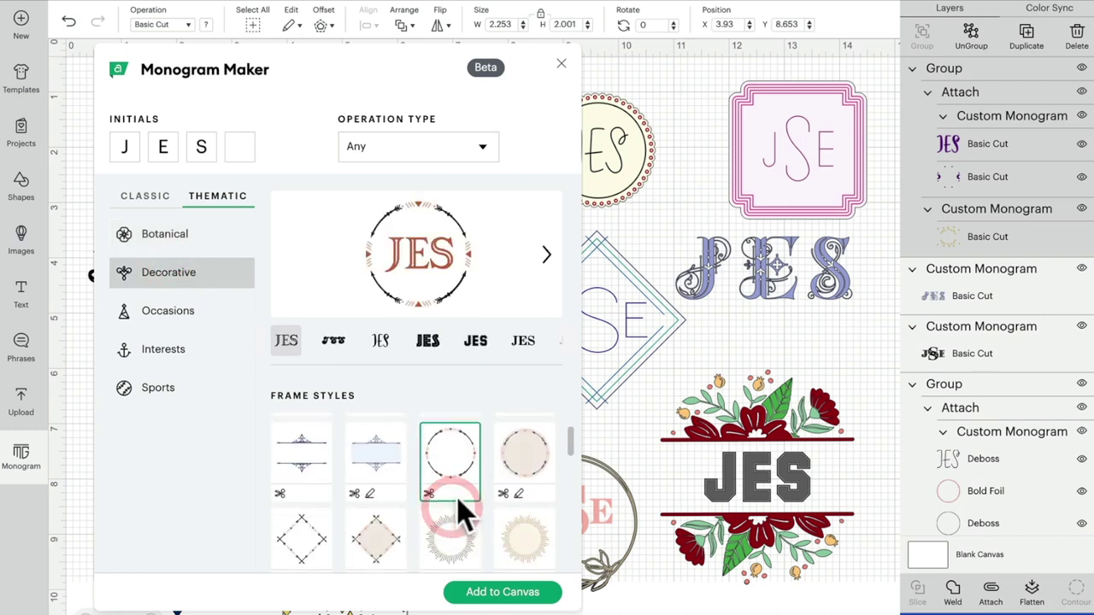
{"action": "left_click", "coordinate": [532, 467]}
{"action": "scroll", "coordinate": [479, 513], "scroll_direction": "down", "scroll_amount": 1}
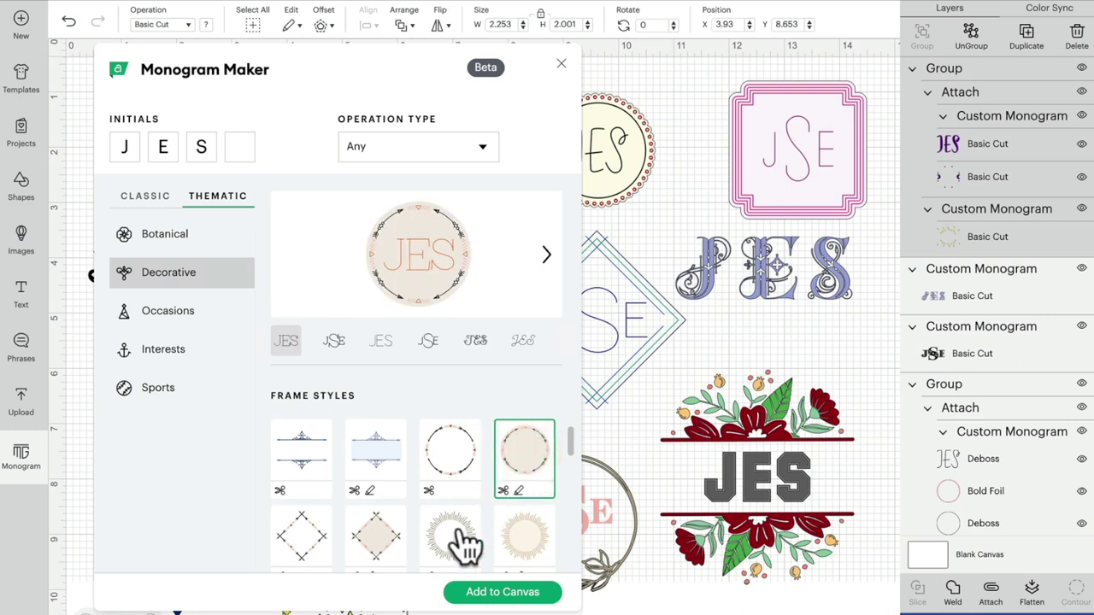
{"action": "left_click", "coordinate": [462, 534]}
{"action": "scroll", "coordinate": [466, 543], "scroll_direction": "down", "scroll_amount": 1}
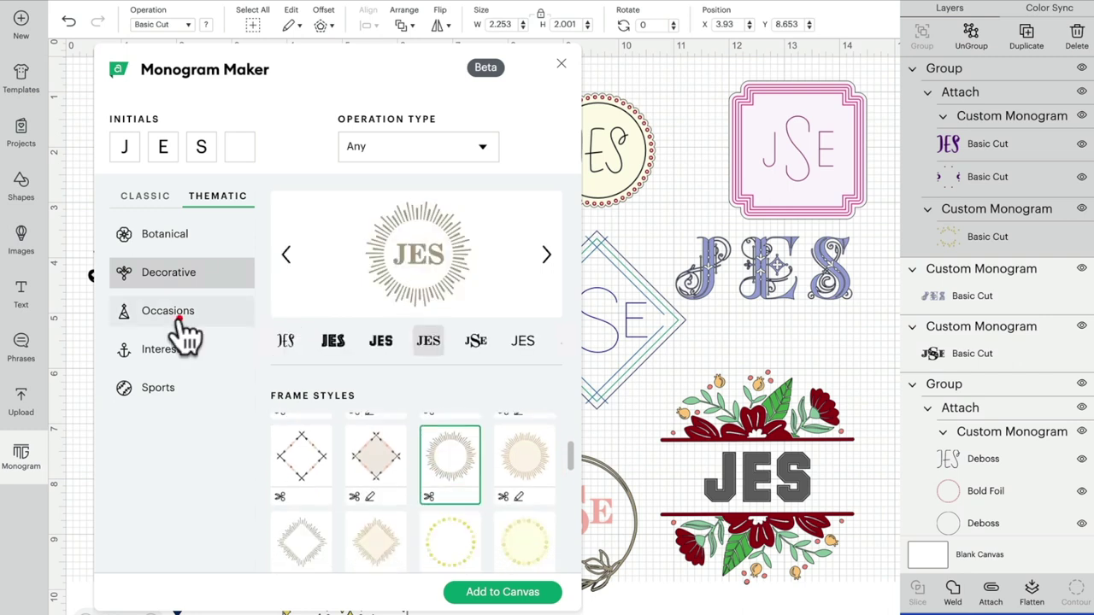
Step: Sample Occasions frames (cupcake, snowflake, Christmas tree, pumpkin), ending on the graduation cap
{"action": "left_click", "coordinate": [181, 320]}
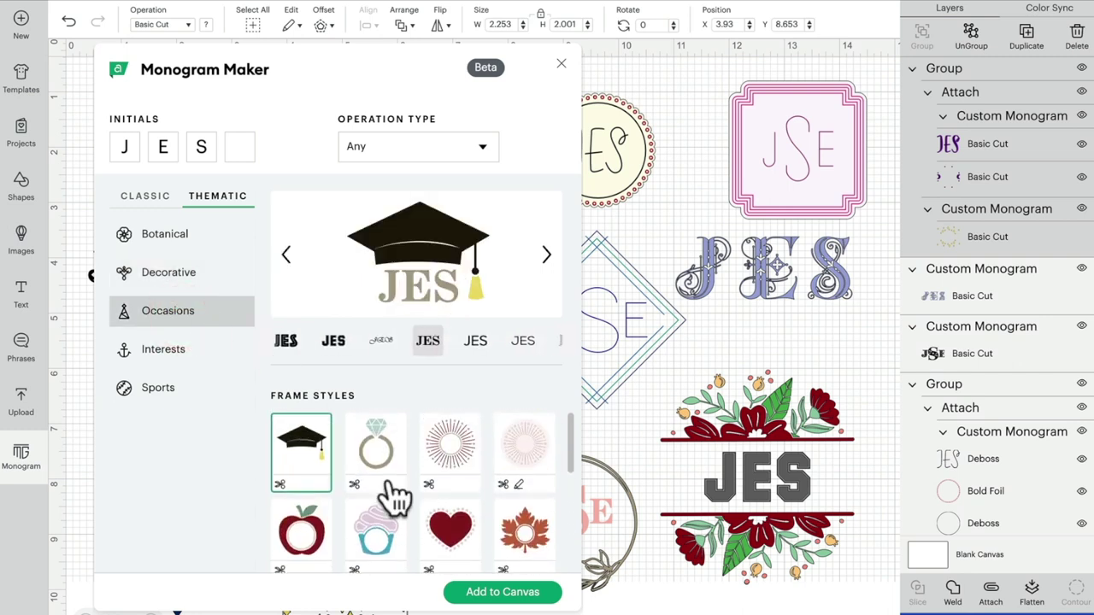
{"action": "left_click", "coordinate": [378, 537]}
{"action": "scroll", "coordinate": [379, 540], "scroll_direction": "down", "scroll_amount": 1}
{"action": "left_click", "coordinate": [466, 542]}
{"action": "scroll", "coordinate": [462, 539], "scroll_direction": "down", "scroll_amount": 1}
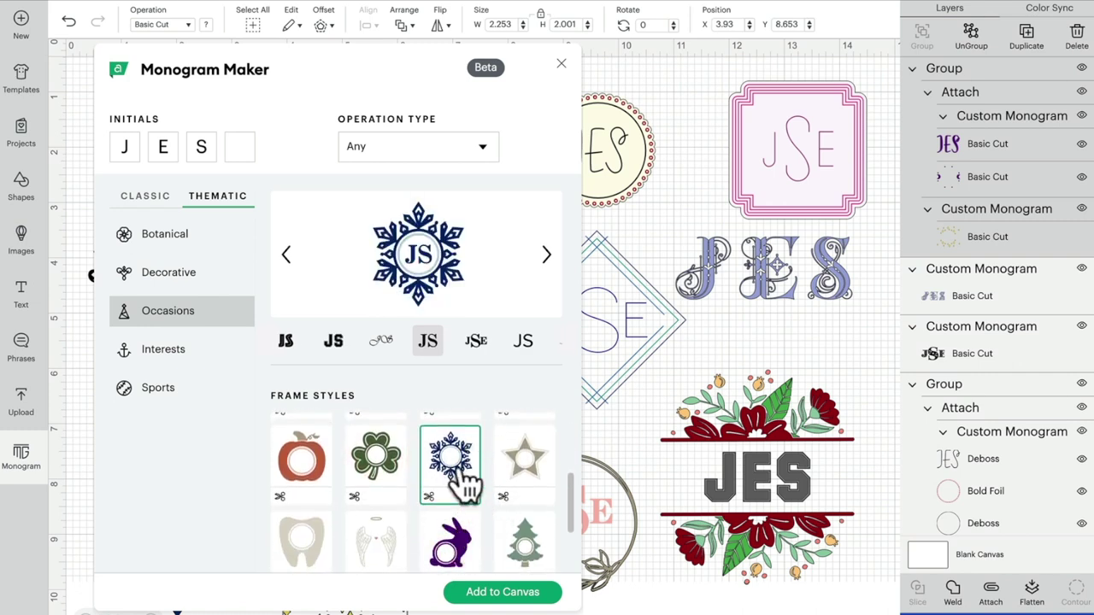
{"action": "left_click", "coordinate": [525, 540]}
{"action": "scroll", "coordinate": [525, 540], "scroll_direction": "down", "scroll_amount": 1}
{"action": "scroll", "coordinate": [411, 512], "scroll_direction": "up", "scroll_amount": 1}
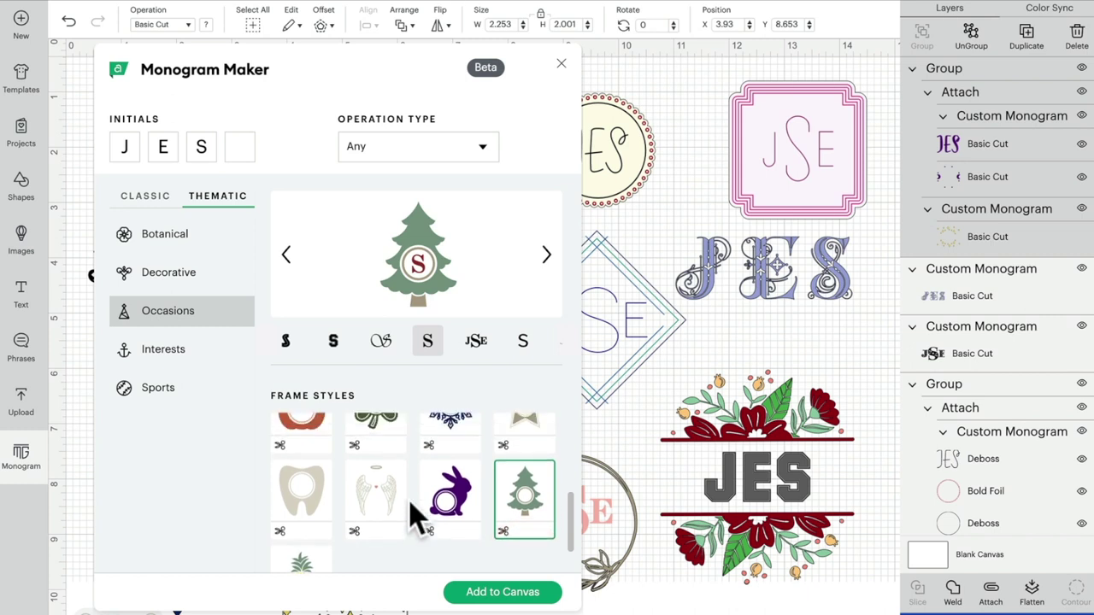
{"action": "left_click", "coordinate": [301, 448]}
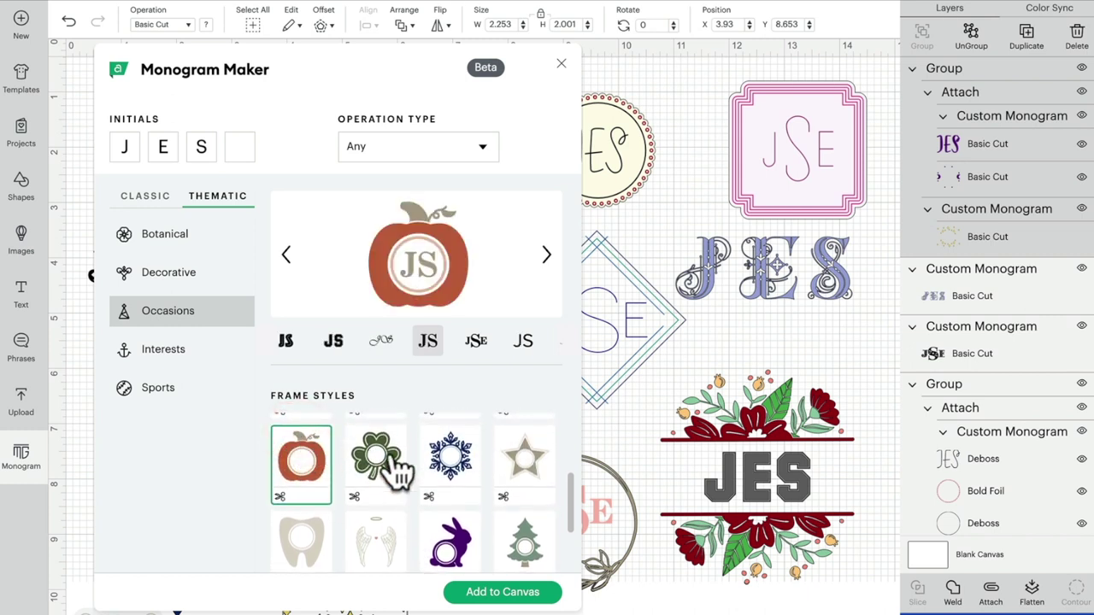
{"action": "scroll", "coordinate": [447, 461], "scroll_direction": "up", "scroll_amount": 1}
{"action": "scroll", "coordinate": [447, 461], "scroll_direction": "up", "scroll_amount": 1}
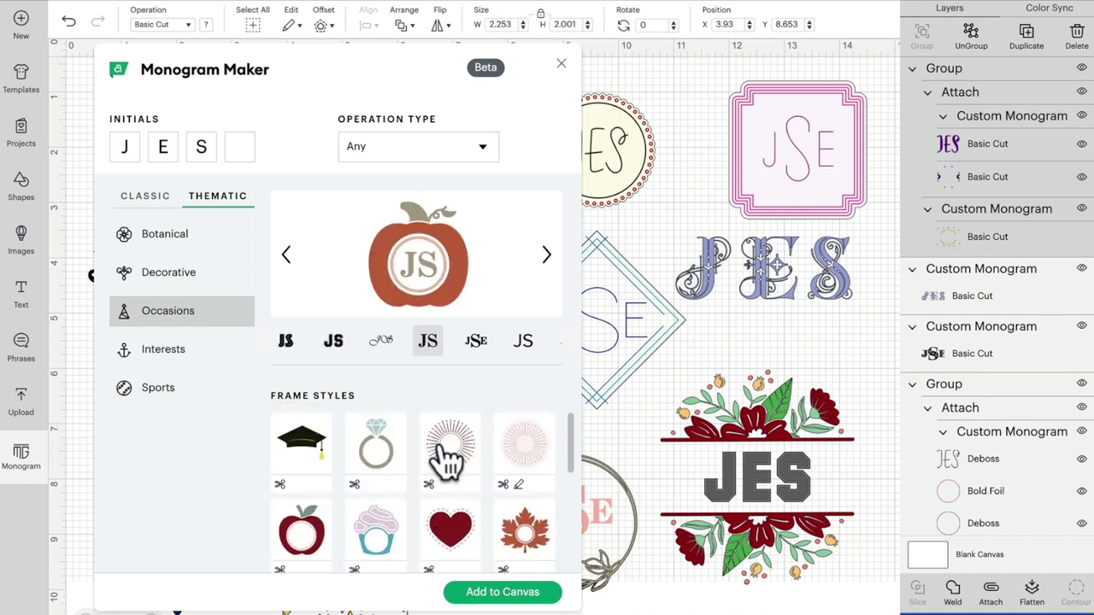
{"action": "left_click", "coordinate": [295, 457]}
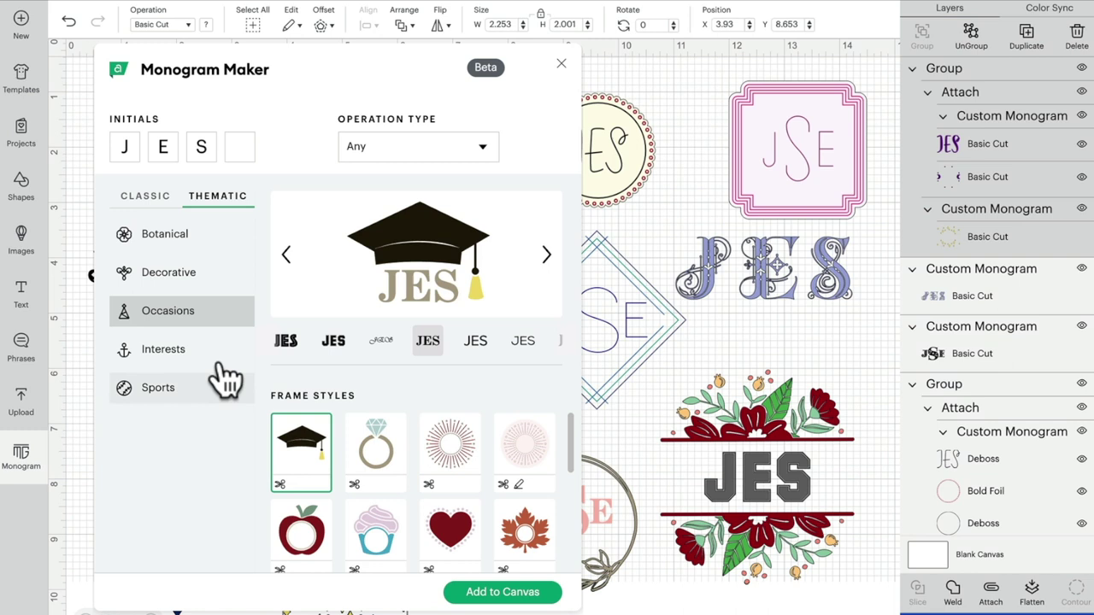
Step: Preview the Interests frames: paw print, flamingo, sea turtle, fishing hook, scissors and heartbeat
{"action": "left_click", "coordinate": [189, 347]}
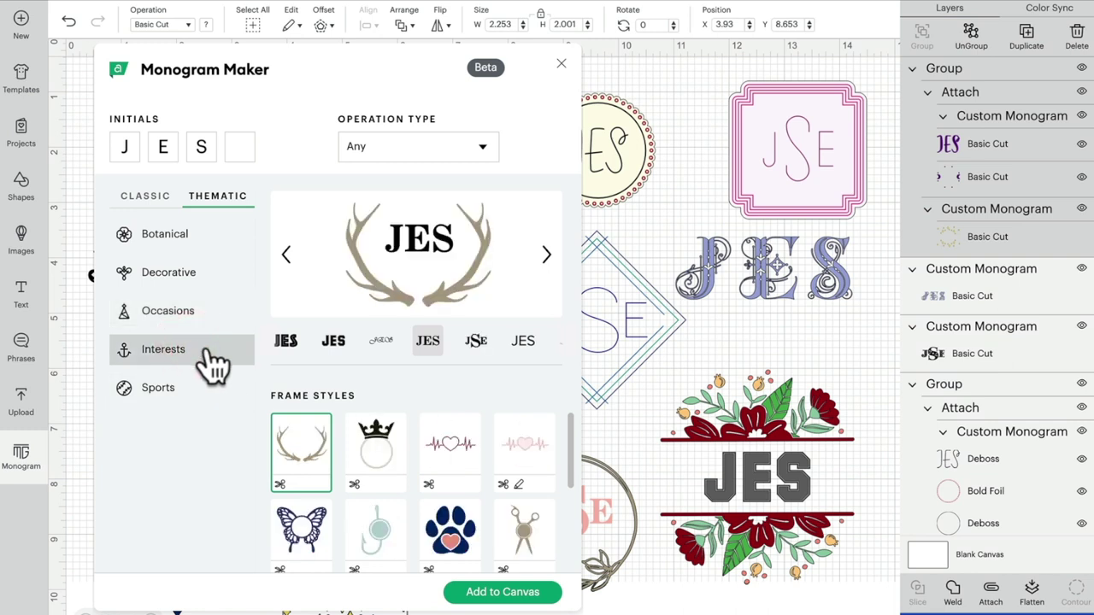
{"action": "left_click", "coordinate": [445, 513]}
{"action": "scroll", "coordinate": [453, 504], "scroll_direction": "down", "scroll_amount": 2}
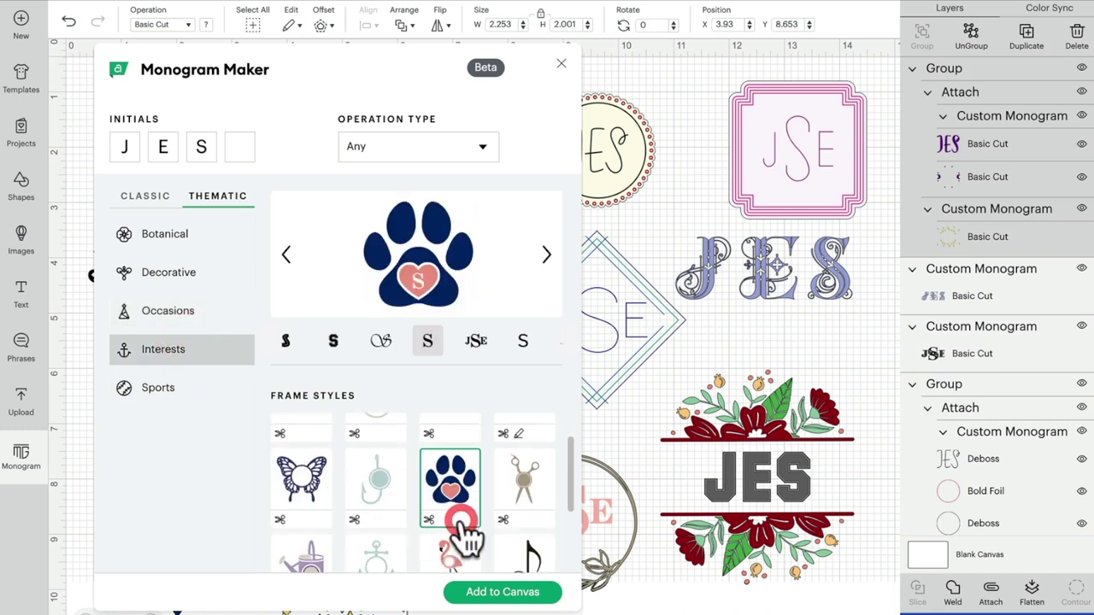
{"action": "left_click", "coordinate": [449, 534]}
{"action": "scroll", "coordinate": [453, 539], "scroll_direction": "down", "scroll_amount": 2}
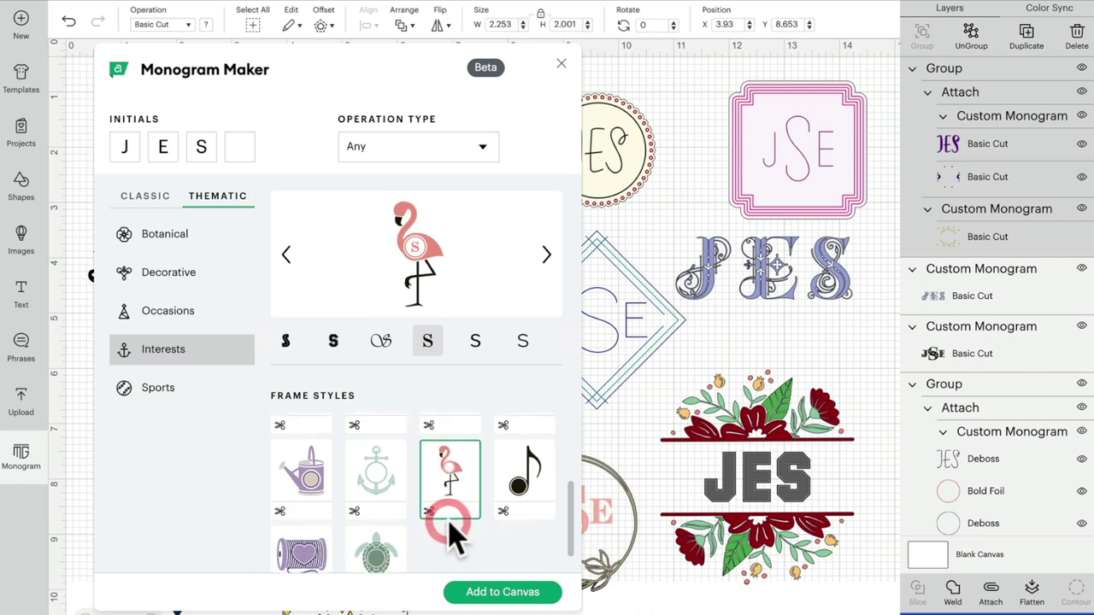
{"action": "left_click", "coordinate": [374, 551]}
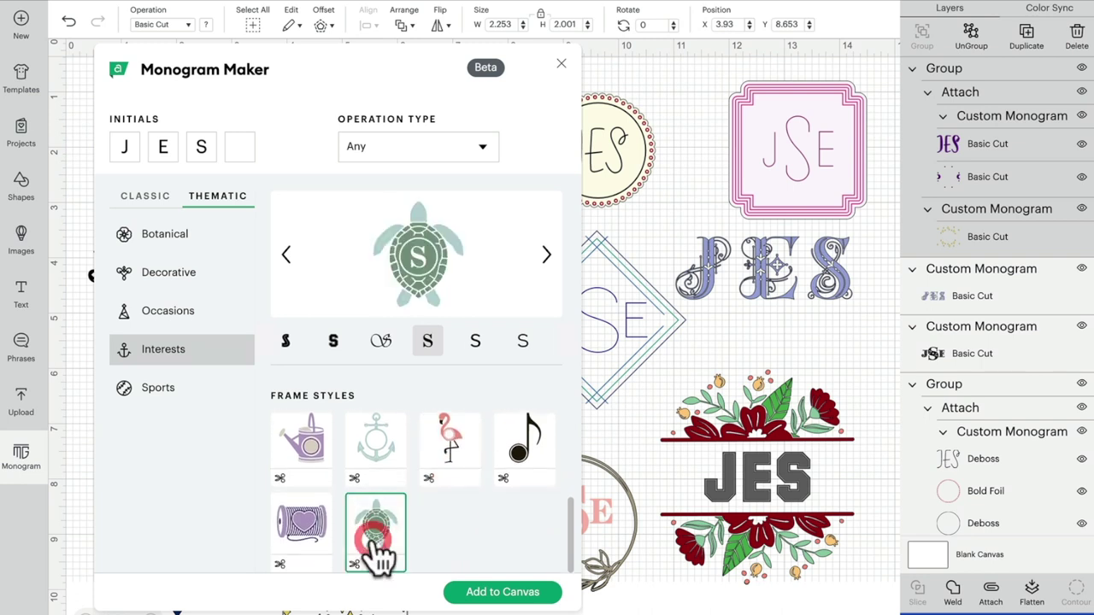
{"action": "scroll", "coordinate": [374, 445], "scroll_direction": "up", "scroll_amount": 3}
{"action": "left_click", "coordinate": [374, 452]}
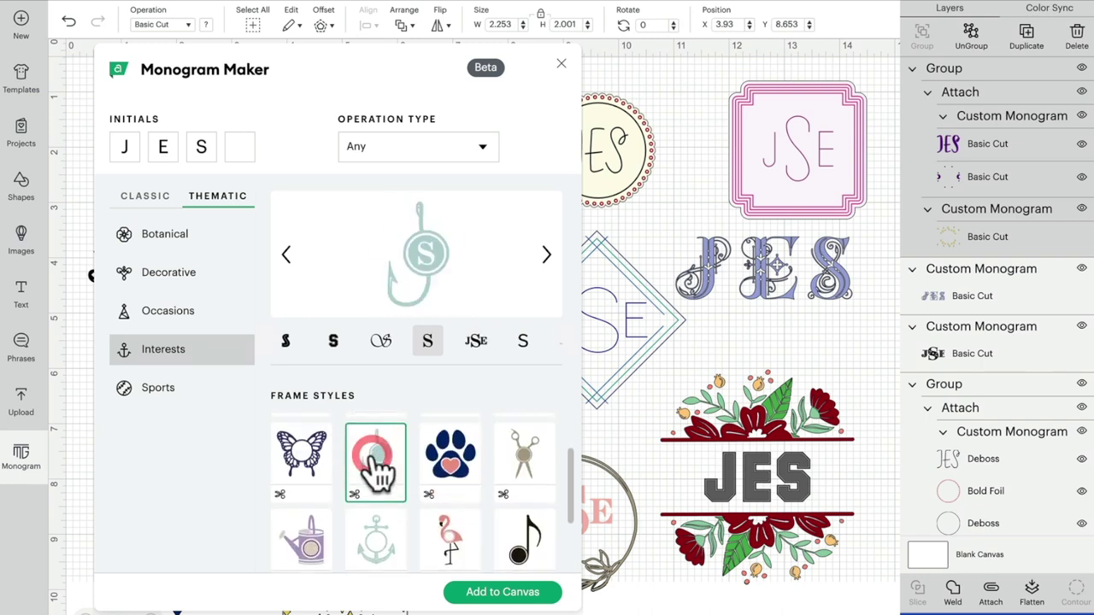
{"action": "scroll", "coordinate": [473, 470], "scroll_direction": "up", "scroll_amount": 3}
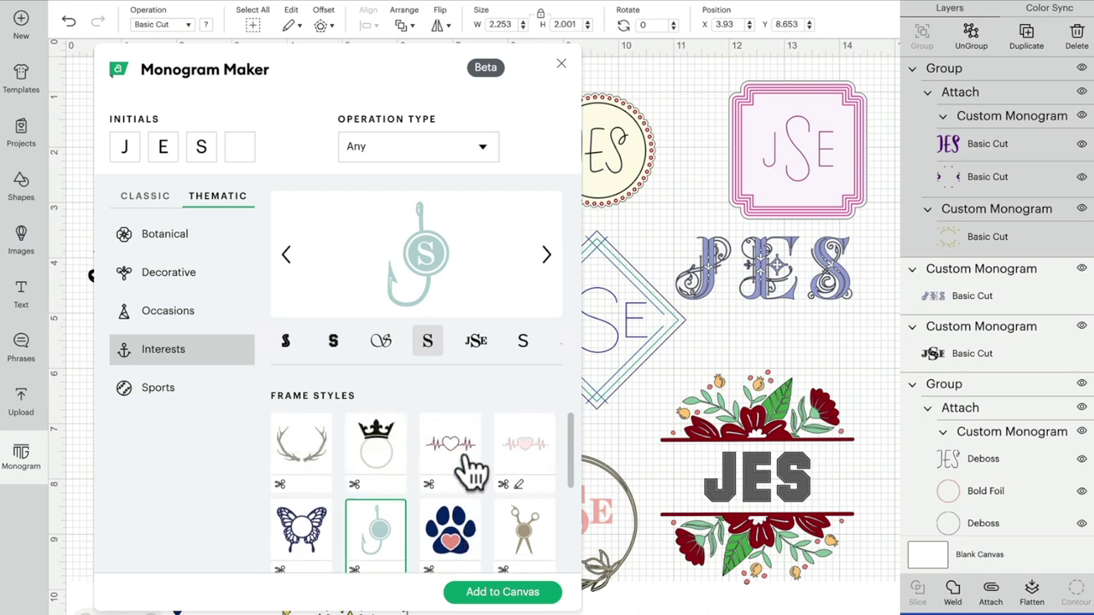
{"action": "left_click", "coordinate": [525, 524]}
{"action": "scroll", "coordinate": [534, 461], "scroll_direction": "down", "scroll_amount": 2}
{"action": "scroll", "coordinate": [534, 462], "scroll_direction": "up", "scroll_amount": 2}
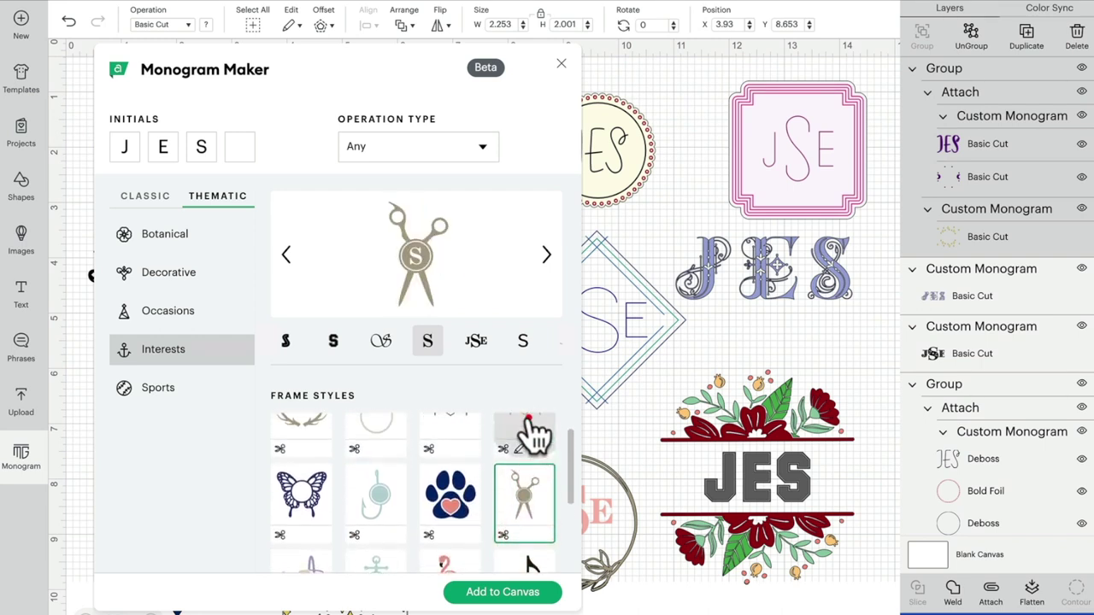
{"action": "left_click", "coordinate": [525, 435]}
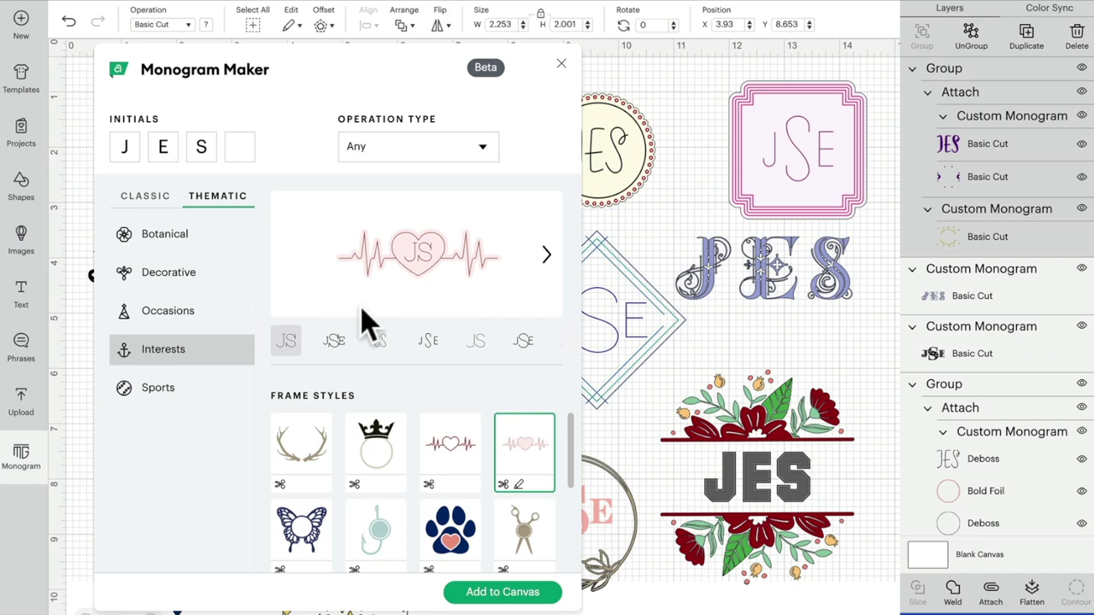
Step: Preview the Sports-themed monogram frames, including the soccer-ball style
{"action": "left_click", "coordinate": [145, 392]}
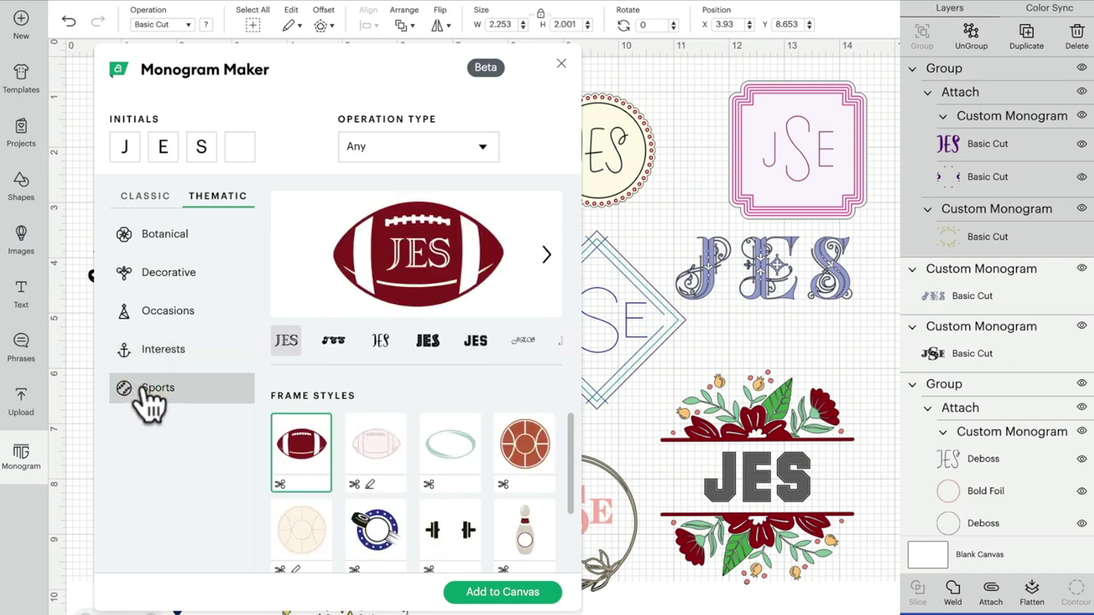
{"action": "scroll", "coordinate": [376, 487], "scroll_direction": "down", "scroll_amount": 2}
{"action": "left_click", "coordinate": [452, 523]}
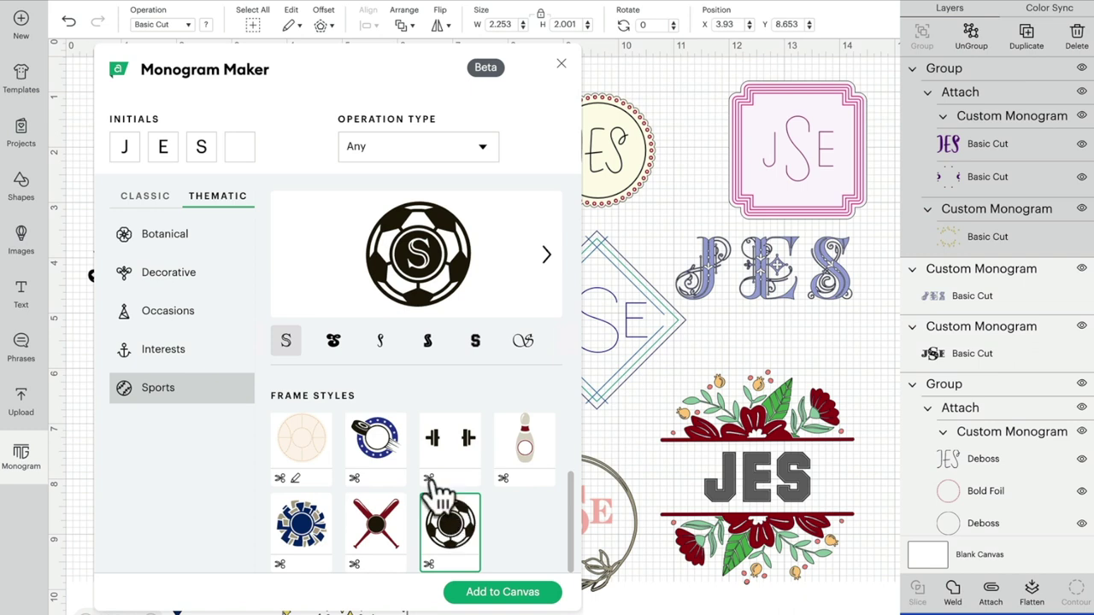
{"action": "scroll", "coordinate": [301, 454], "scroll_direction": "up", "scroll_amount": 2}
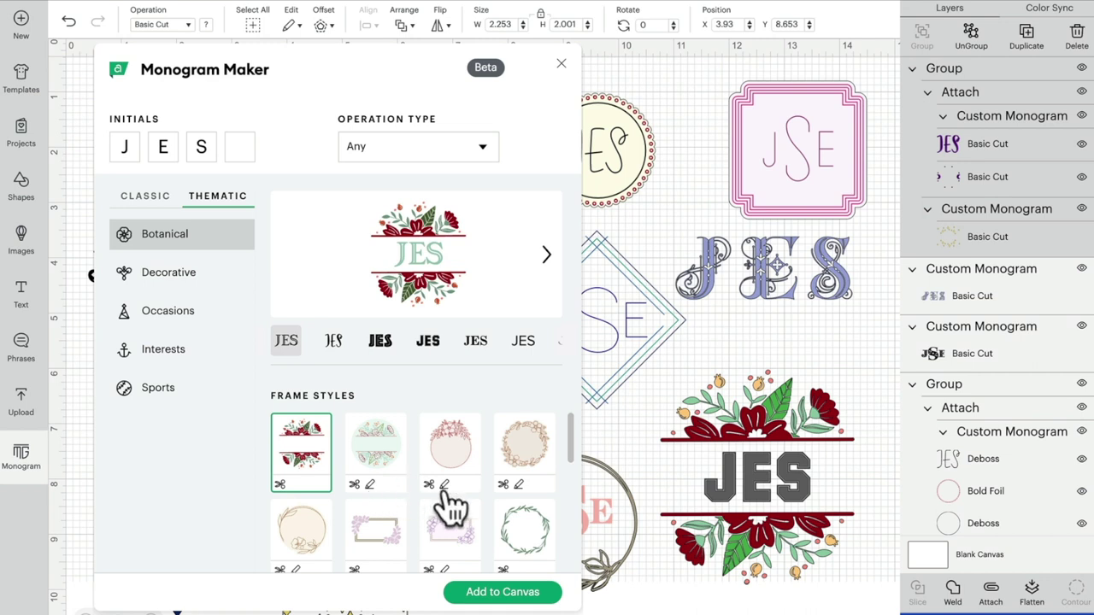
Step: Add the pastel floral circle JES monogram to the canvas and hide its mint circle layer
{"action": "left_click", "coordinate": [393, 452]}
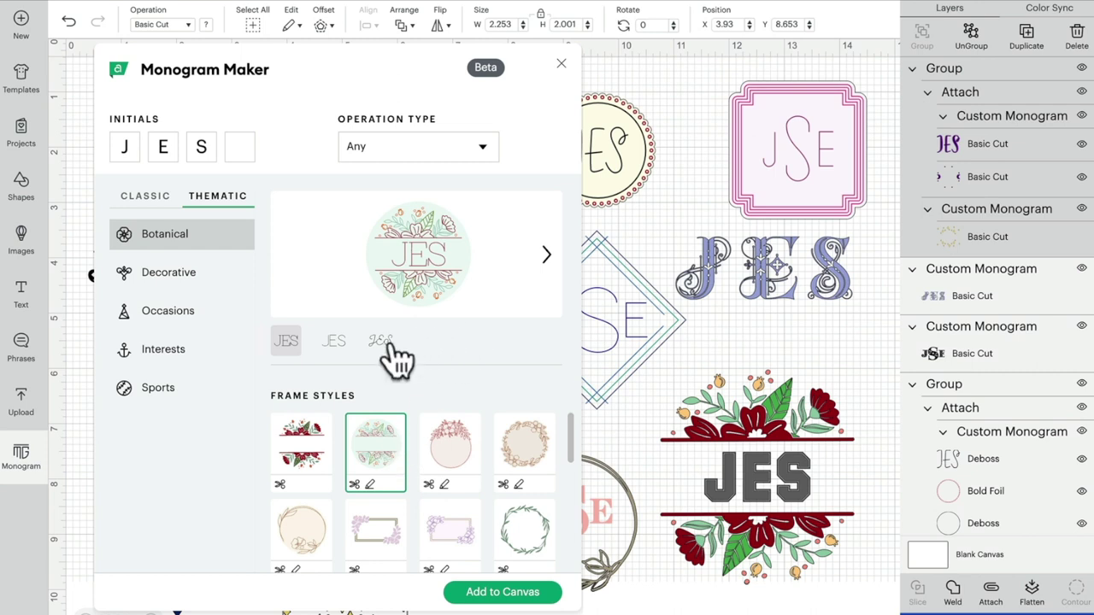
{"action": "left_click", "coordinate": [519, 592]}
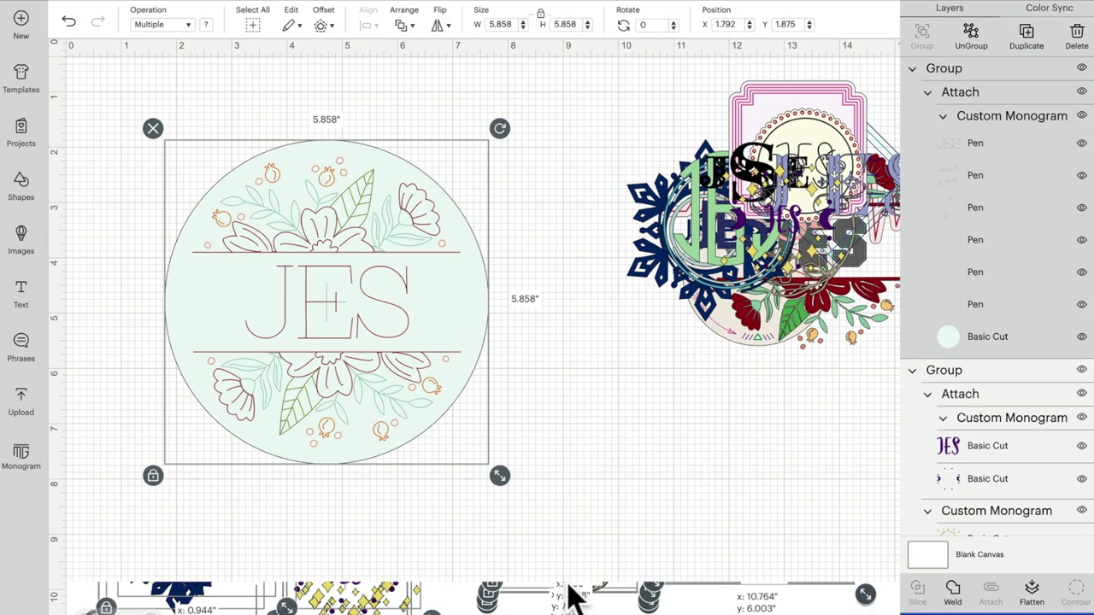
{"action": "left_click", "coordinate": [985, 346]}
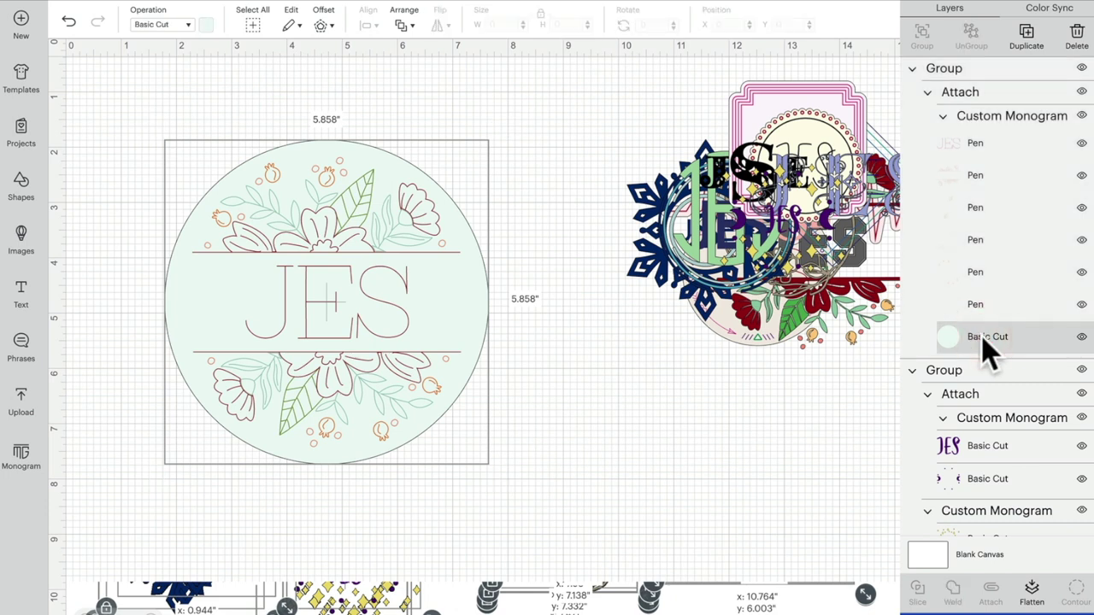
{"action": "left_click", "coordinate": [1082, 337]}
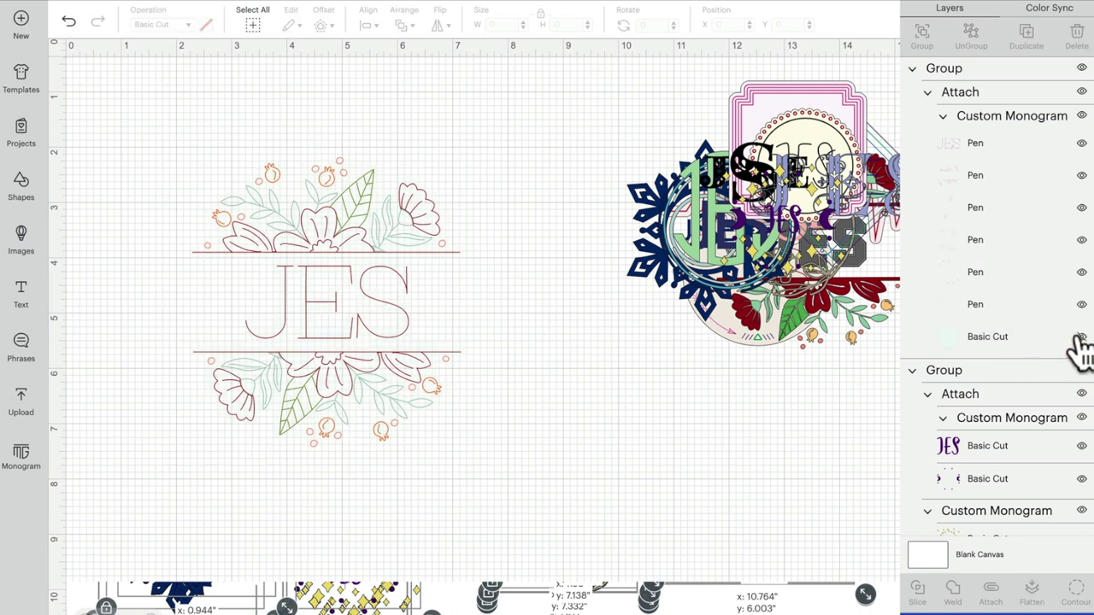
Step: Show the mint circle again and set its operation to Deboss instead of Fine Foil
{"action": "left_click", "coordinate": [1081, 337]}
{"action": "left_click", "coordinate": [998, 336]}
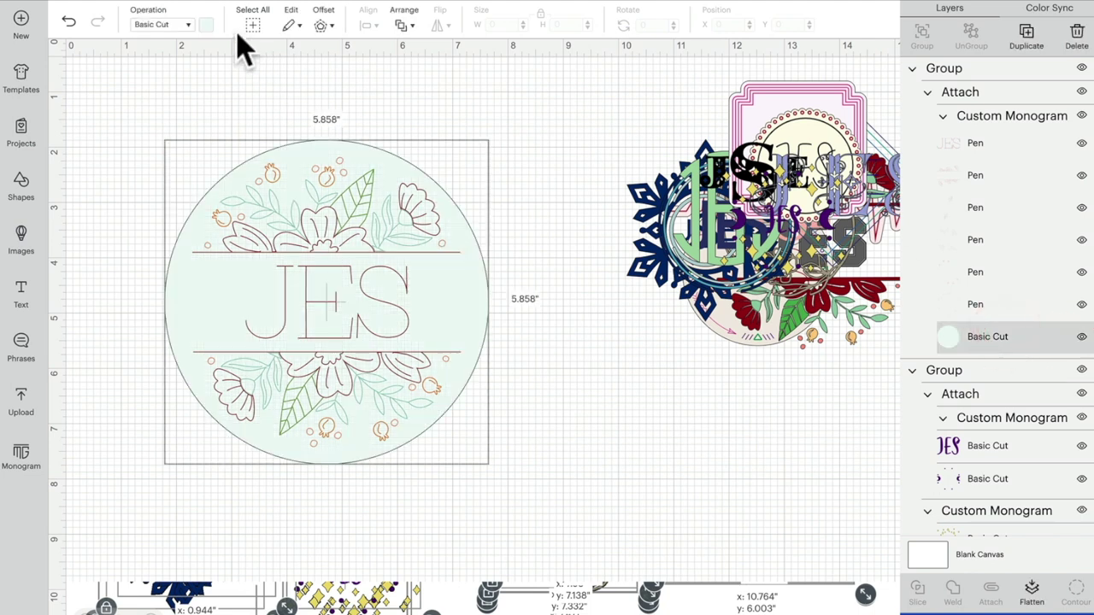
{"action": "left_click", "coordinate": [186, 26]}
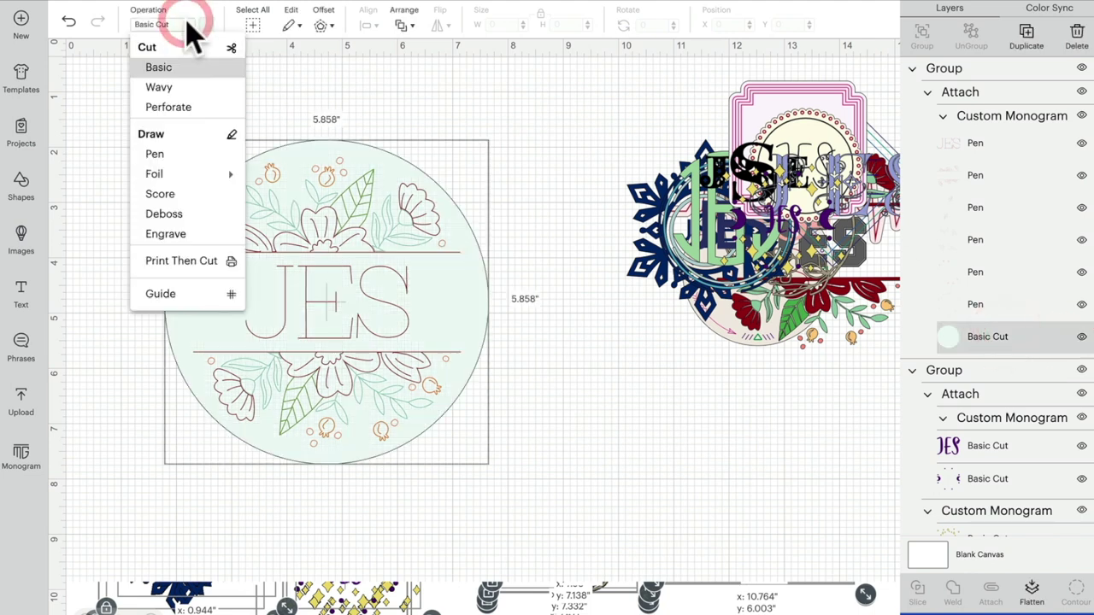
{"action": "left_click", "coordinate": [168, 170]}
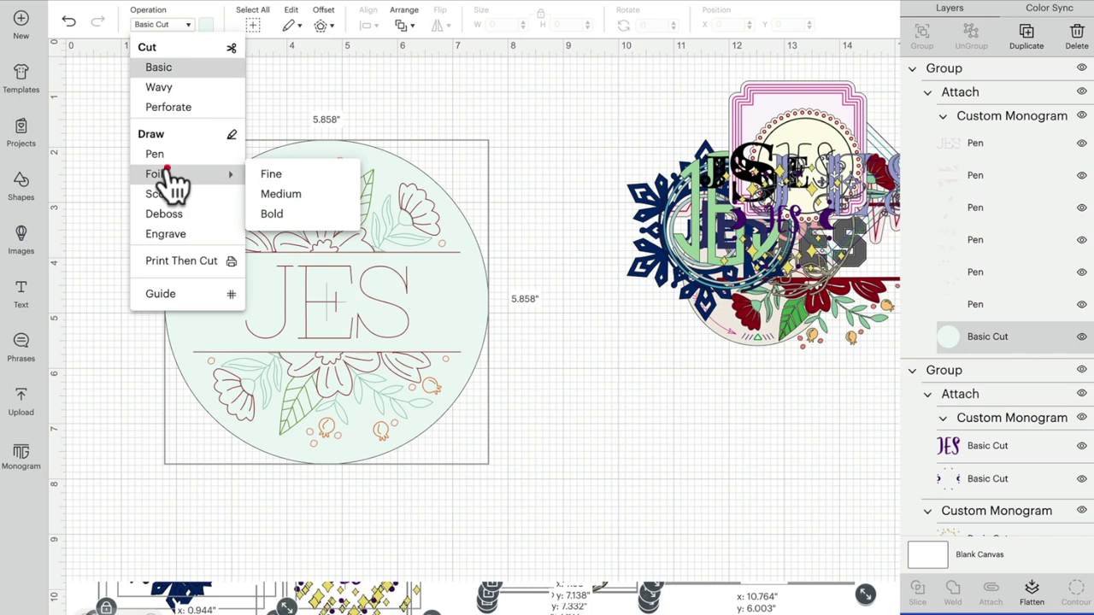
{"action": "left_click", "coordinate": [268, 173]}
{"action": "left_click", "coordinate": [188, 25]}
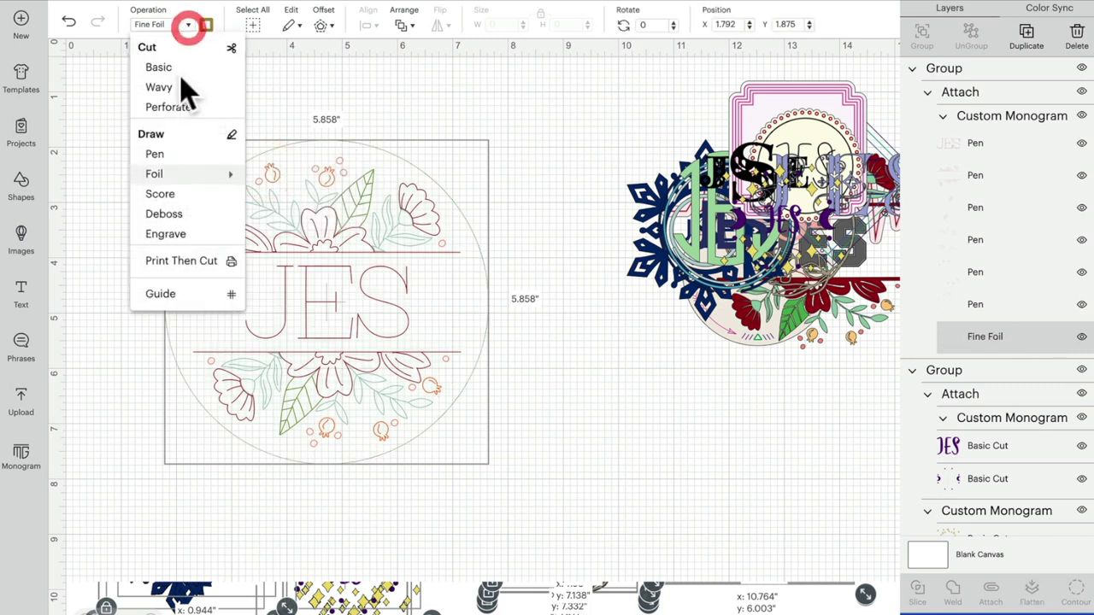
{"action": "left_click", "coordinate": [180, 212]}
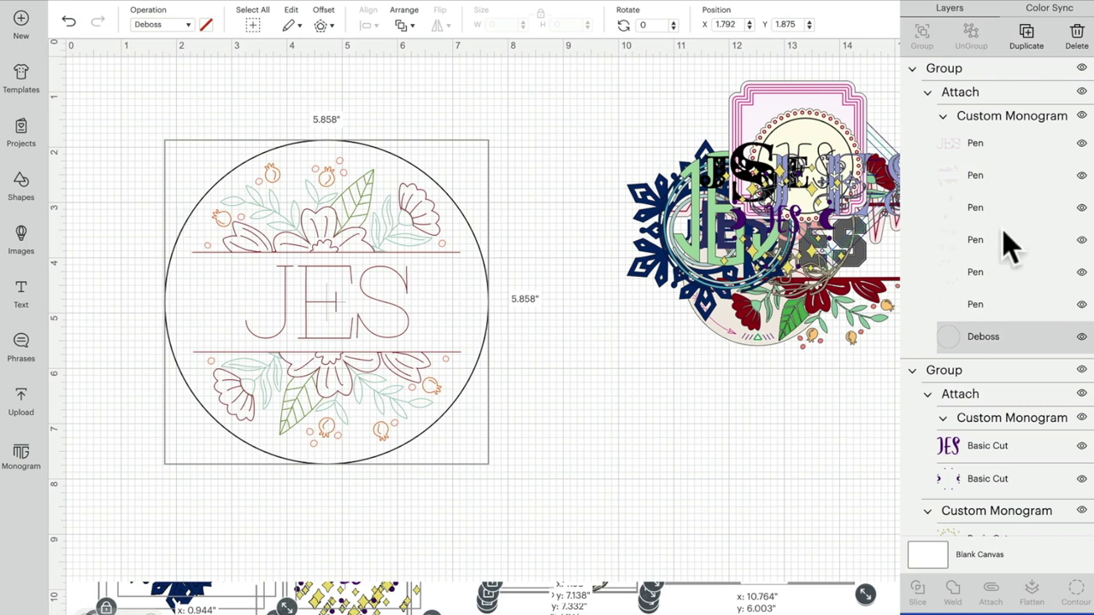
Step: Set the monogram's last pen layer to Fine Foil
{"action": "left_click", "coordinate": [977, 306]}
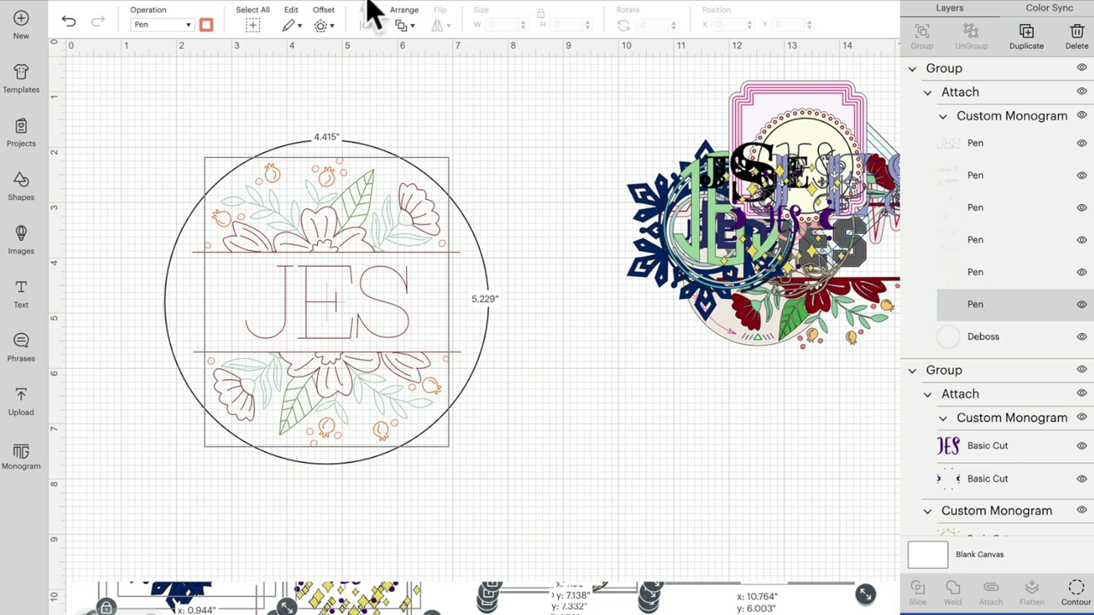
{"action": "left_click", "coordinate": [190, 26]}
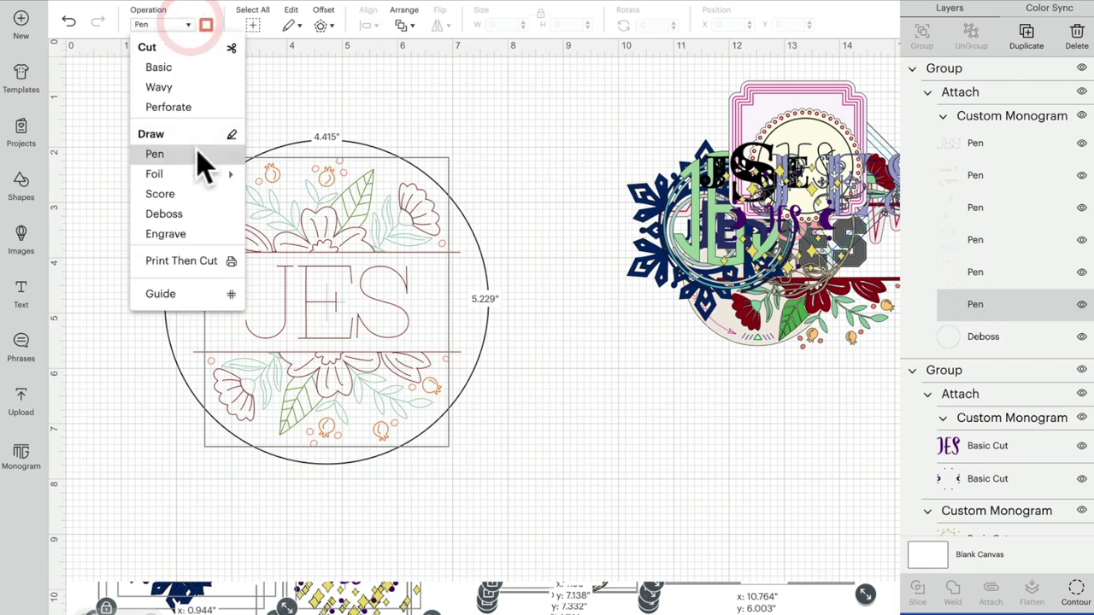
{"action": "mouse_move", "coordinate": [198, 180]}
{"action": "left_click", "coordinate": [297, 177]}
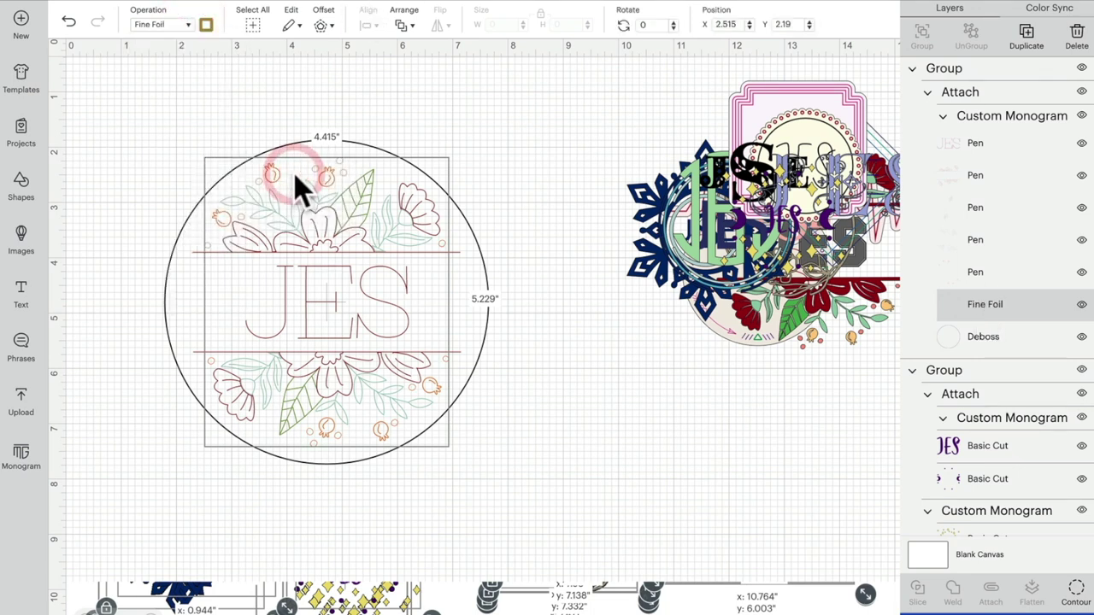
Step: Make one pen layer Deboss and another Engrave, then deselect the monogram
{"action": "left_click", "coordinate": [996, 273]}
{"action": "left_click", "coordinate": [187, 27]}
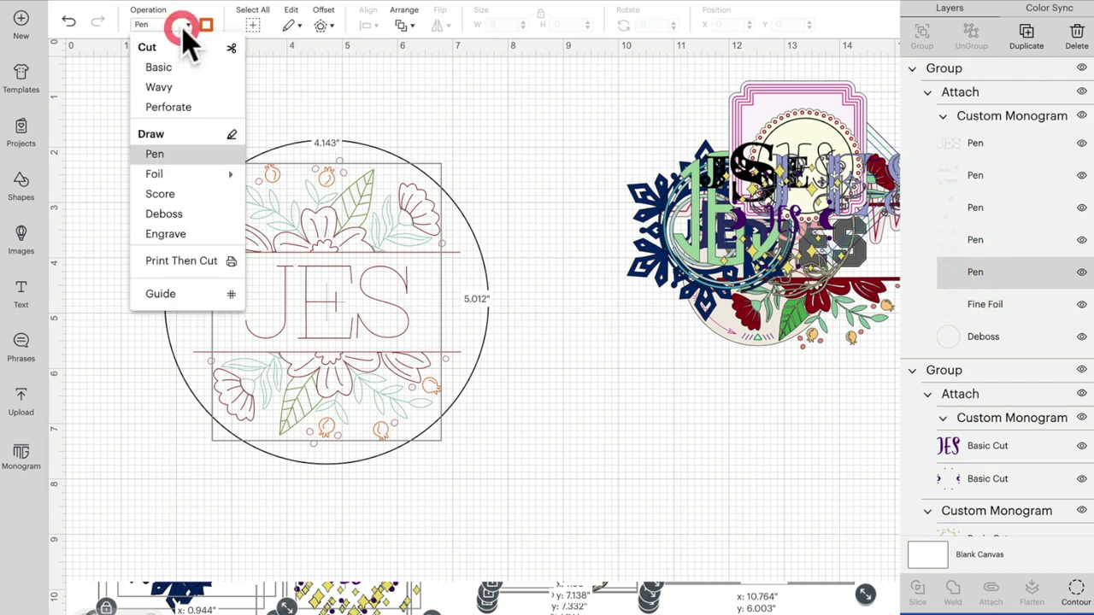
{"action": "left_click", "coordinate": [164, 214]}
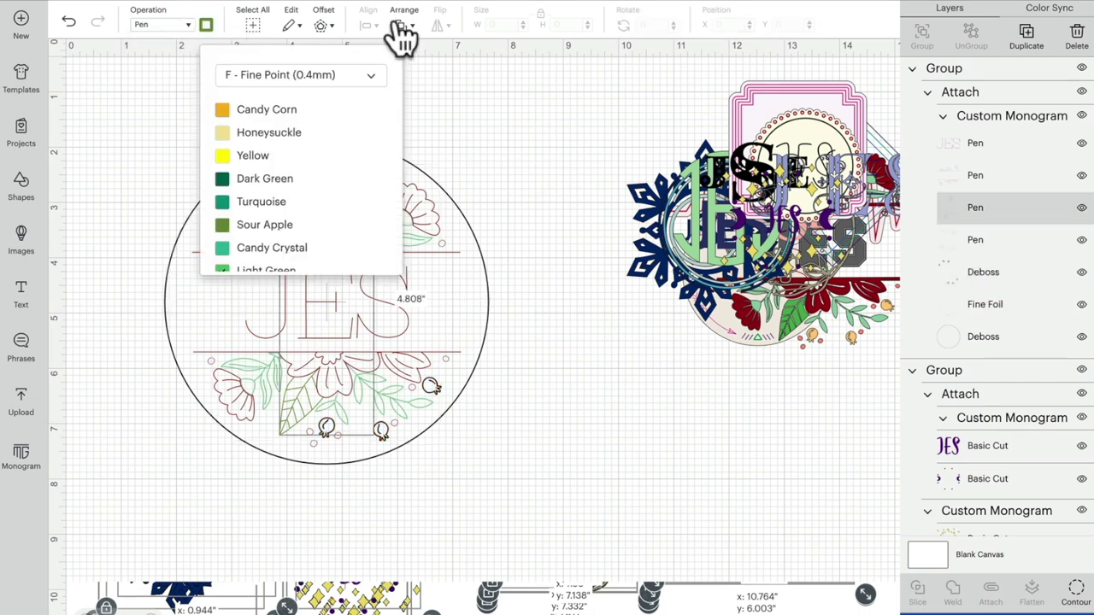
{"action": "left_click", "coordinate": [188, 24]}
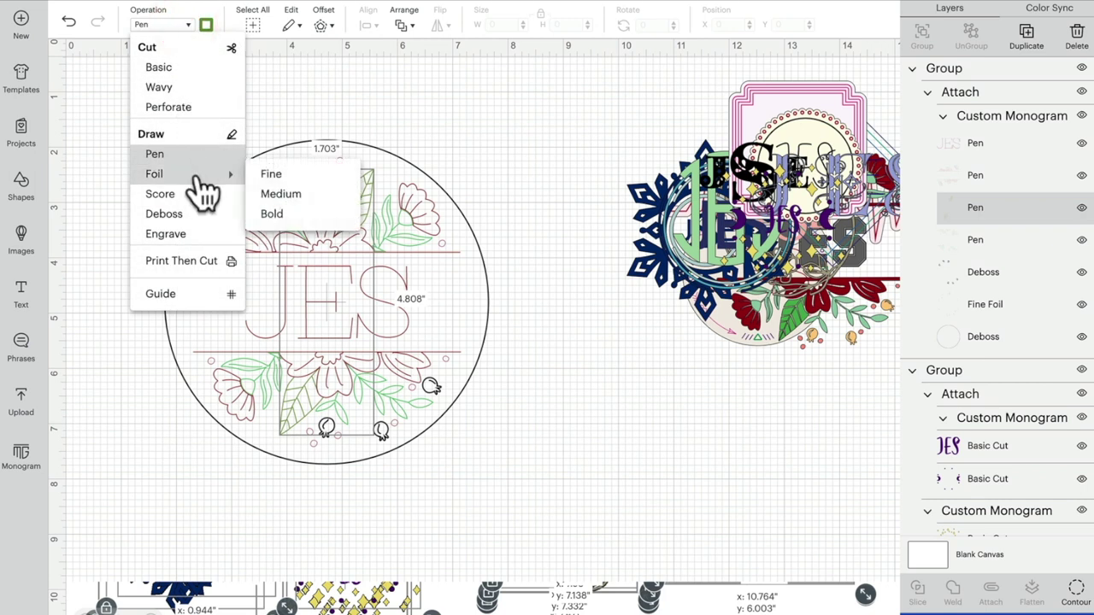
{"action": "left_click", "coordinate": [191, 237]}
{"action": "left_click", "coordinate": [572, 385]}
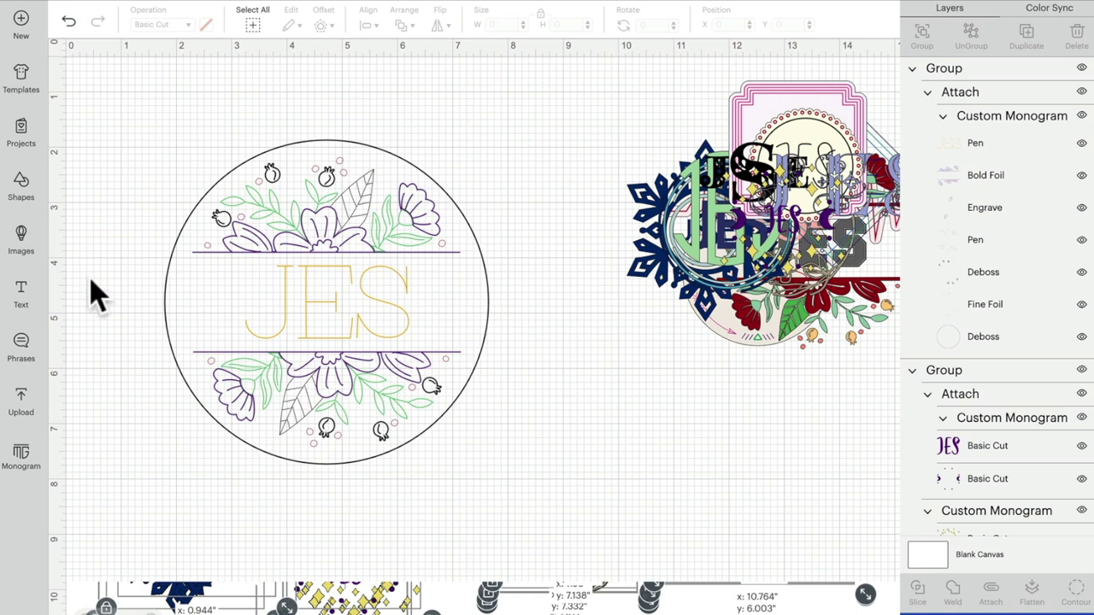
Step: Insert a heart image, shrink it under an inch and tilt it beside the letters
{"action": "left_click", "coordinate": [30, 251]}
{"action": "left_click", "coordinate": [484, 77]}
{"action": "type", "text": "heart"}
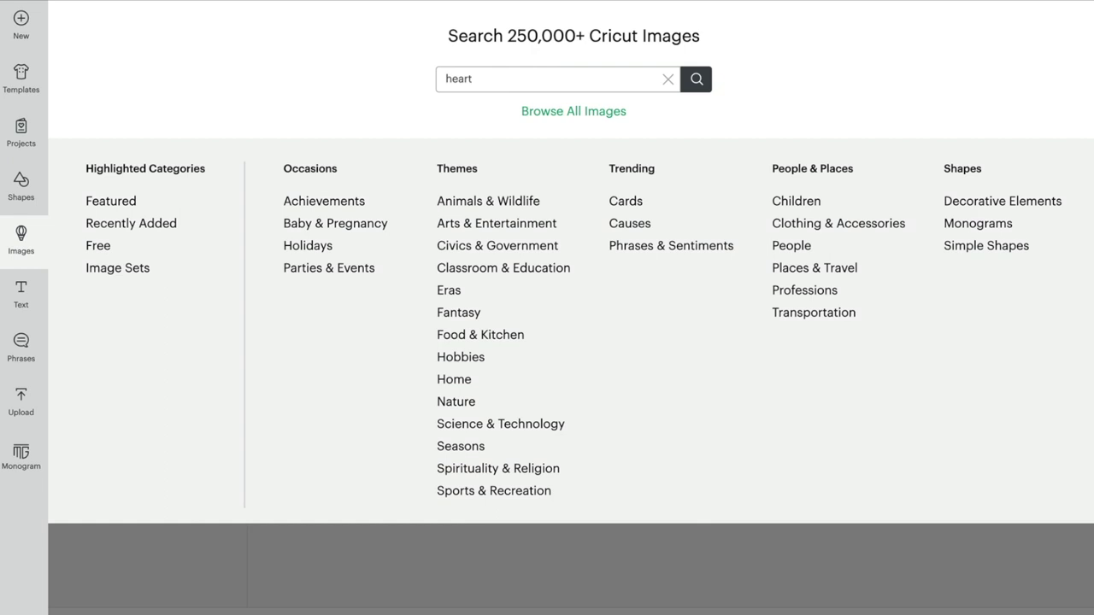
{"action": "key", "text": "Return"}
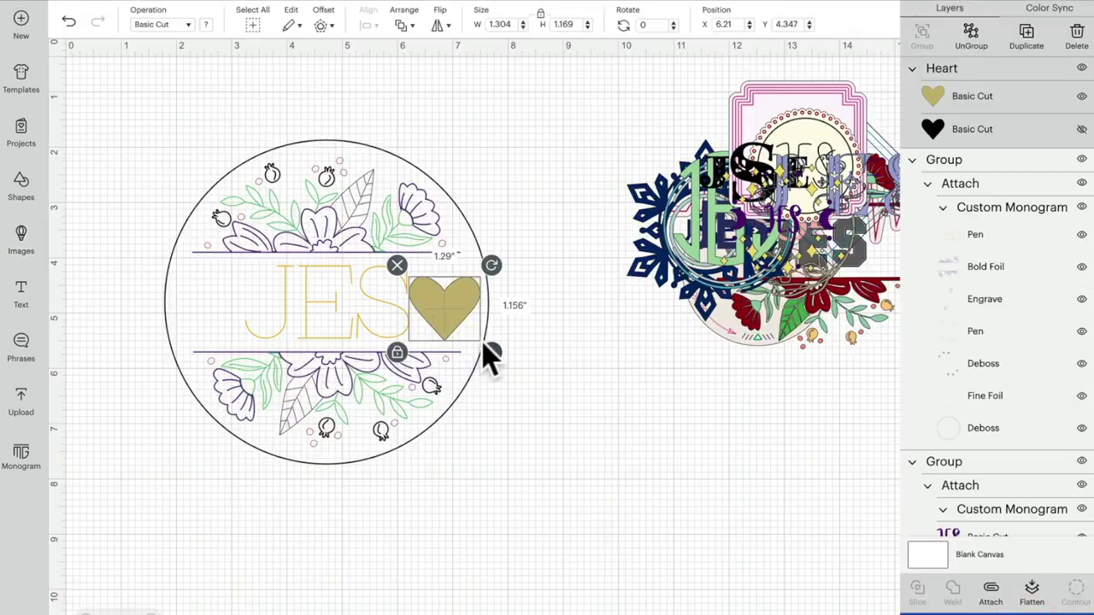
{"action": "left_click_drag", "start_coordinate": [485, 347], "coordinate": [457, 323]}
{"action": "left_click_drag", "start_coordinate": [469, 278], "coordinate": [493, 302]}
Step: Hide the black heart layer, set the gold heart to Bold Foil, and select the whole monogram
{"action": "left_click", "coordinate": [1081, 129]}
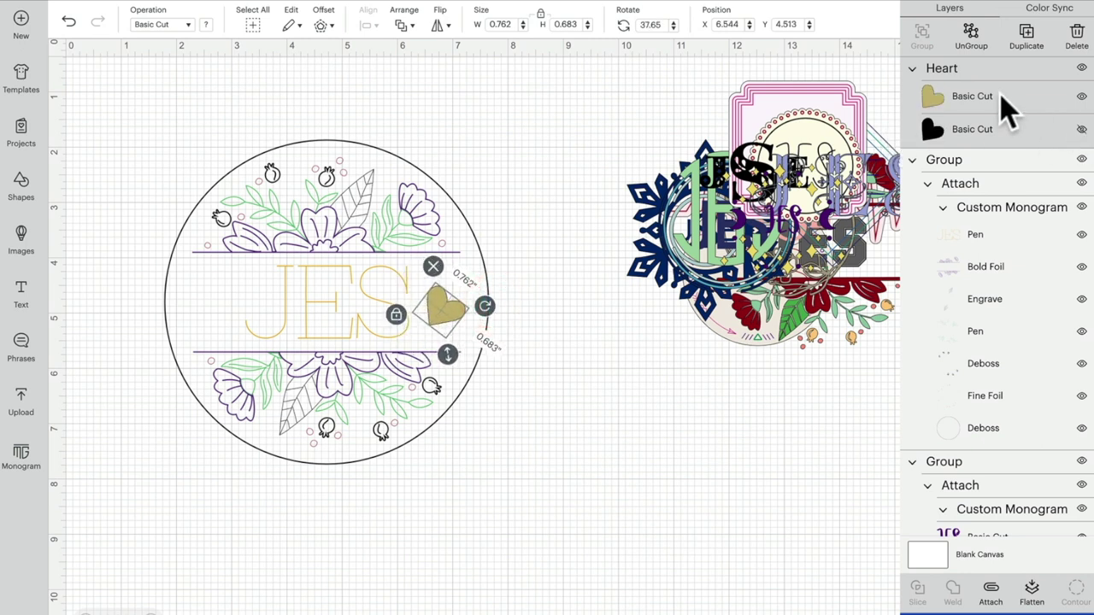
{"action": "left_click", "coordinate": [994, 98]}
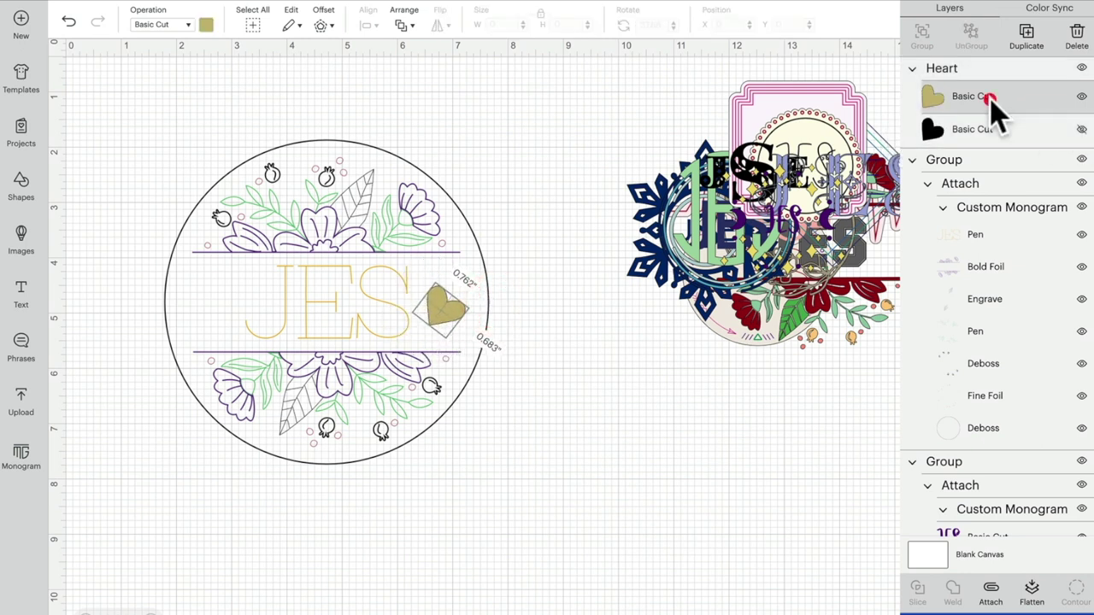
{"action": "left_click", "coordinate": [159, 26]}
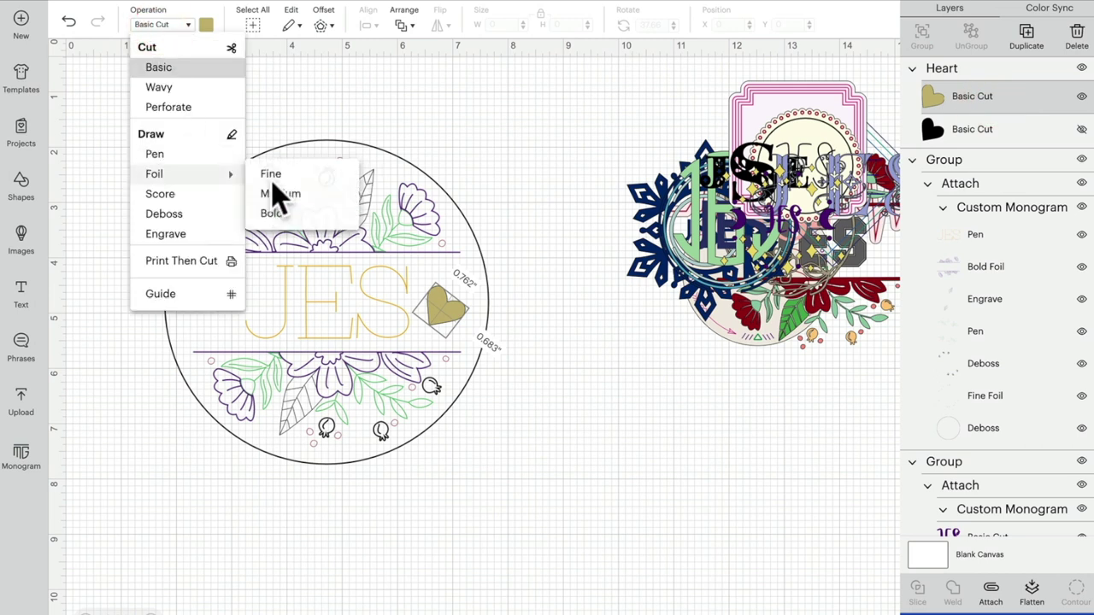
{"action": "left_click", "coordinate": [272, 213]}
{"action": "left_click_drag", "start_coordinate": [141, 106], "coordinate": [476, 419]}
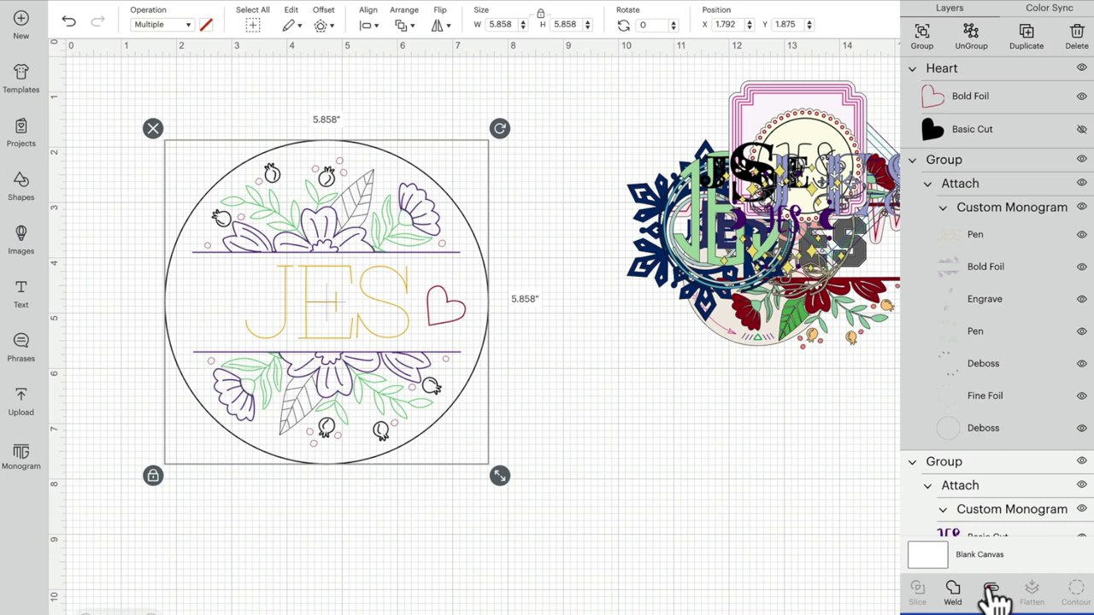
Step: Attach, shift and detach the heart and monogram, then hide the Deboss layer
{"action": "left_click", "coordinate": [992, 591]}
{"action": "left_click_drag", "start_coordinate": [367, 305], "coordinate": [338, 314]}
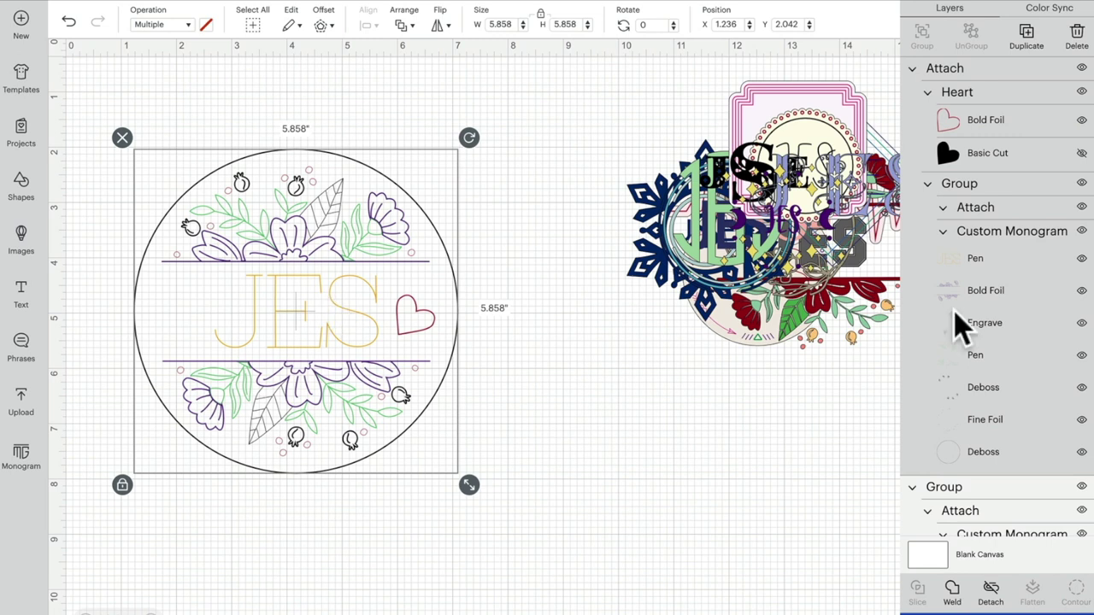
{"action": "left_click", "coordinate": [991, 591]}
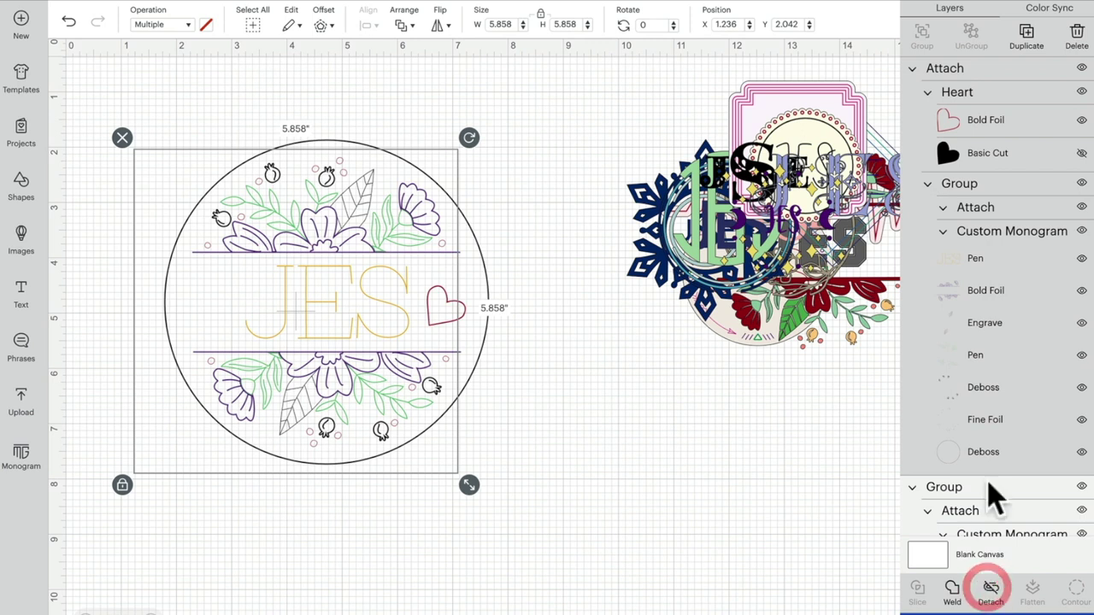
{"action": "left_click", "coordinate": [974, 300]}
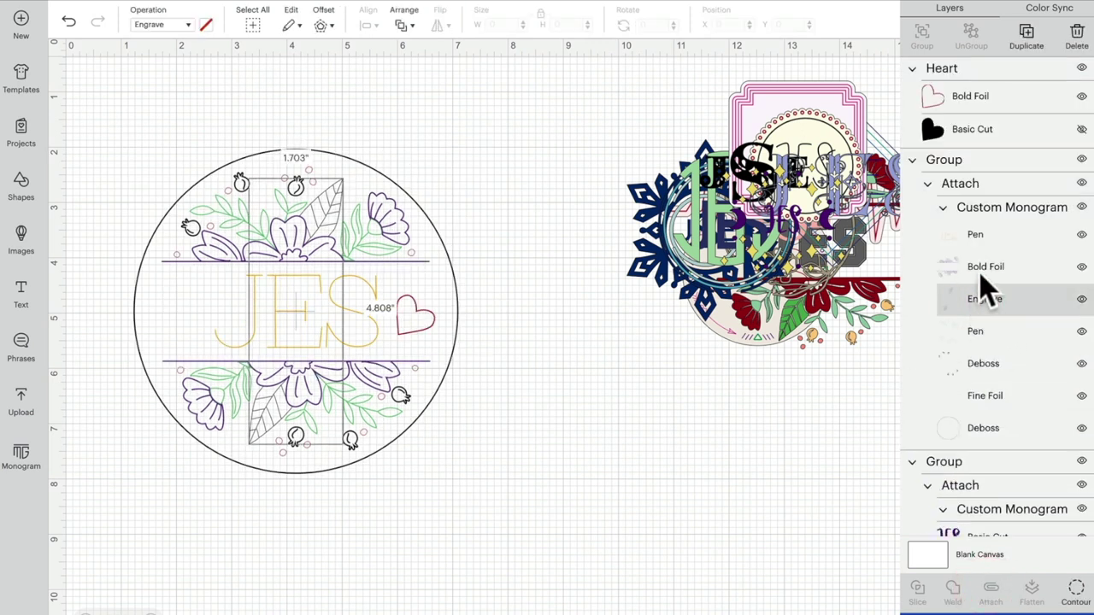
{"action": "left_click", "coordinate": [977, 362]}
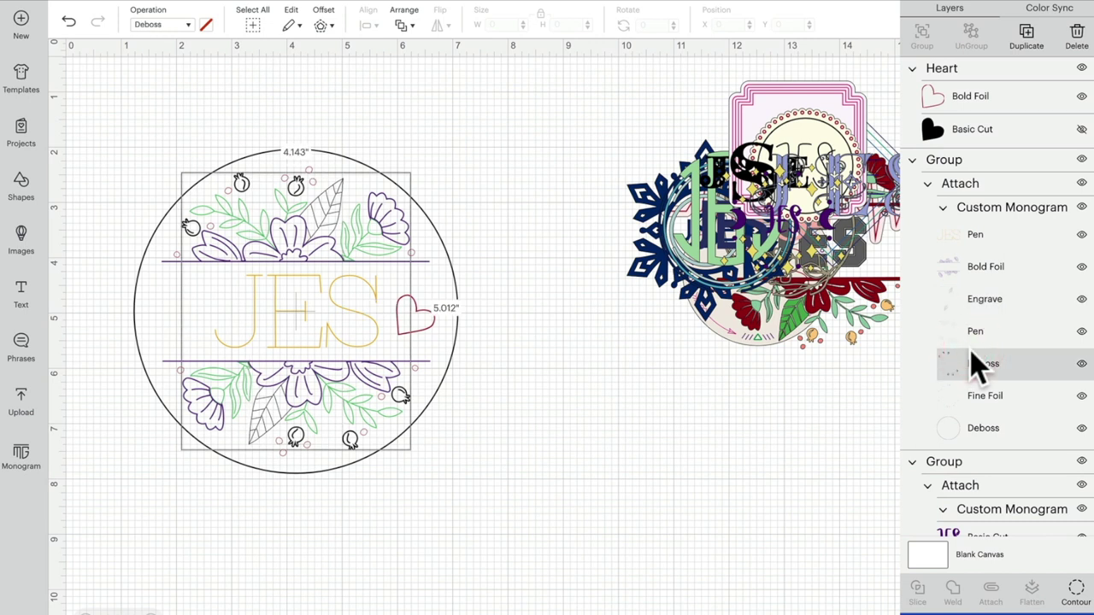
{"action": "left_click", "coordinate": [1081, 364]}
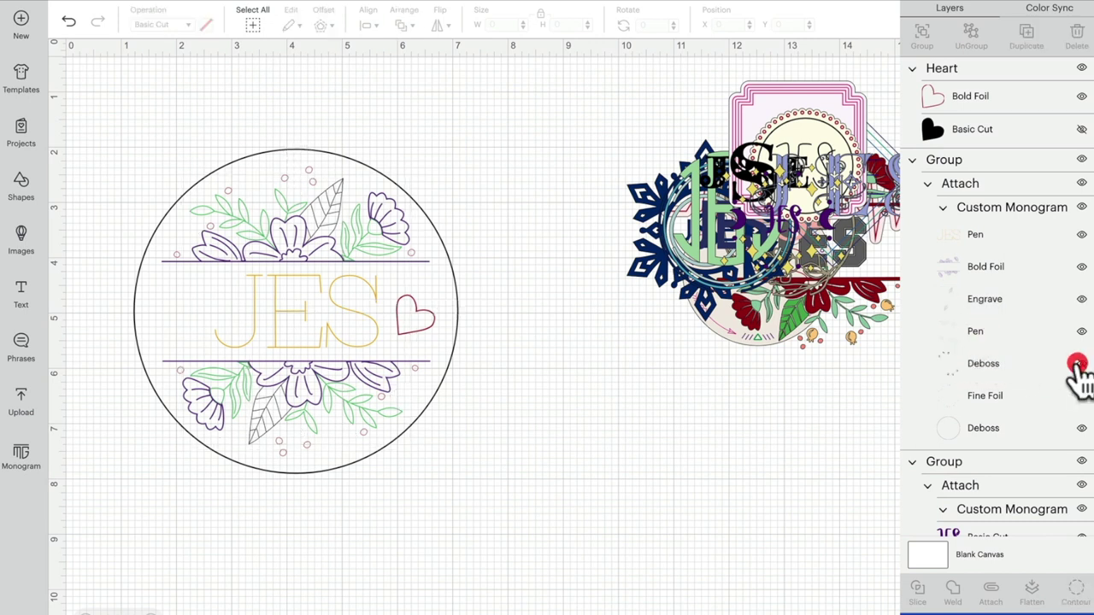
{"action": "left_click", "coordinate": [1024, 366]}
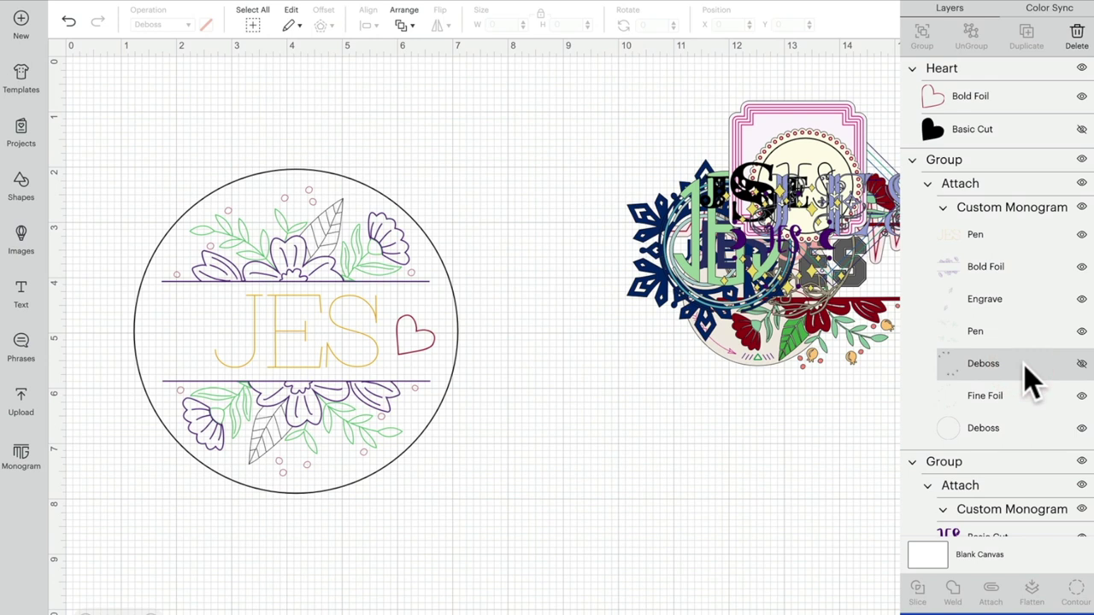
Step: Hide the lower-right flower petal's outline in the Bold Foil layer with Contour
{"action": "left_click", "coordinate": [996, 272]}
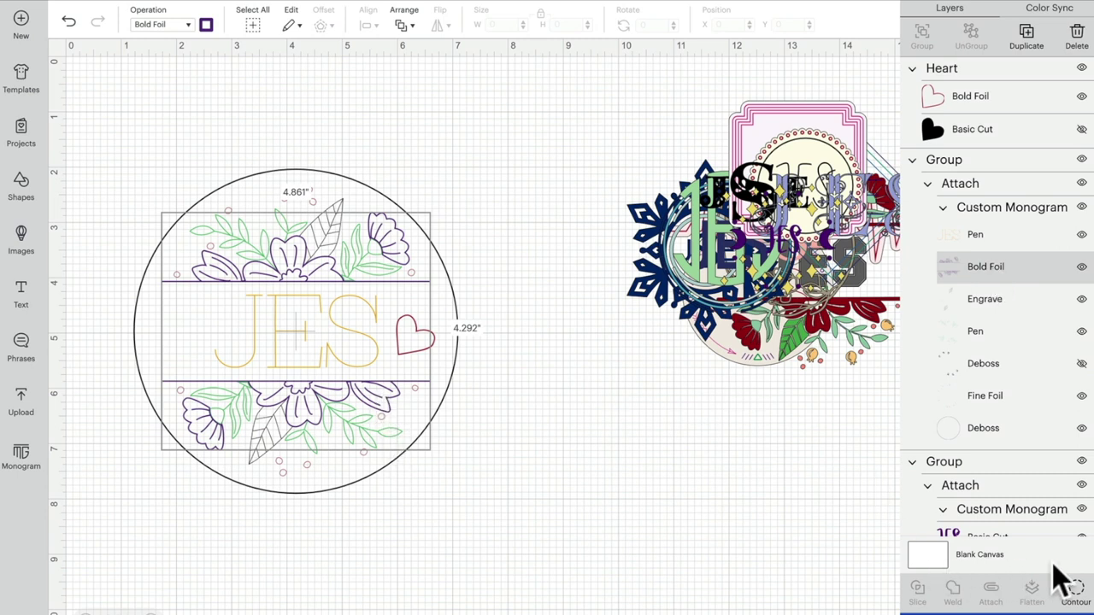
{"action": "left_click", "coordinate": [1075, 590]}
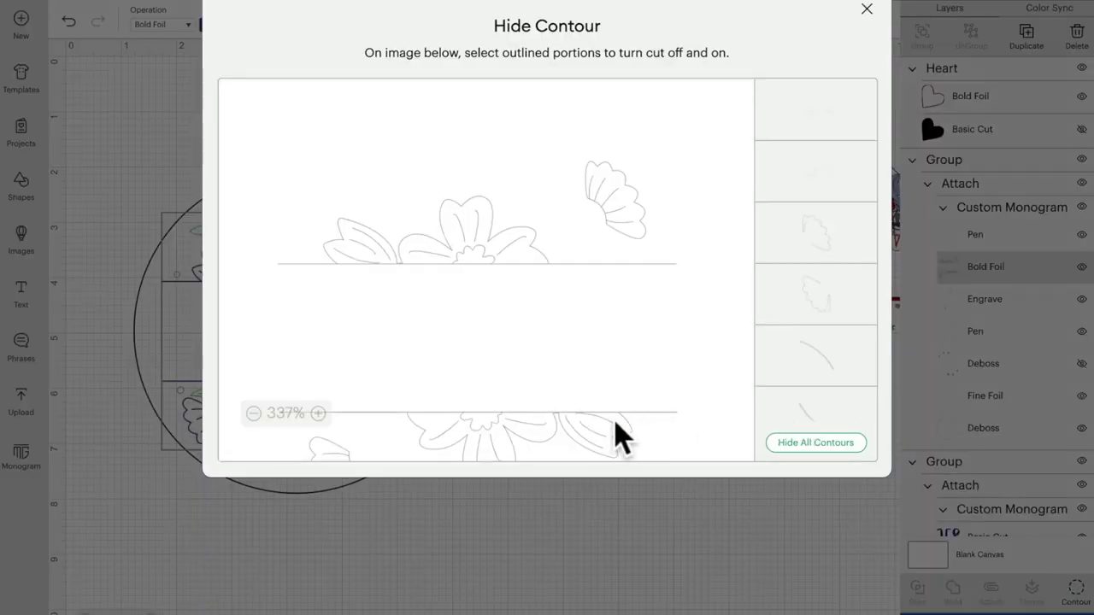
{"action": "left_click", "coordinate": [577, 447]}
{"action": "key", "text": "Escape"}
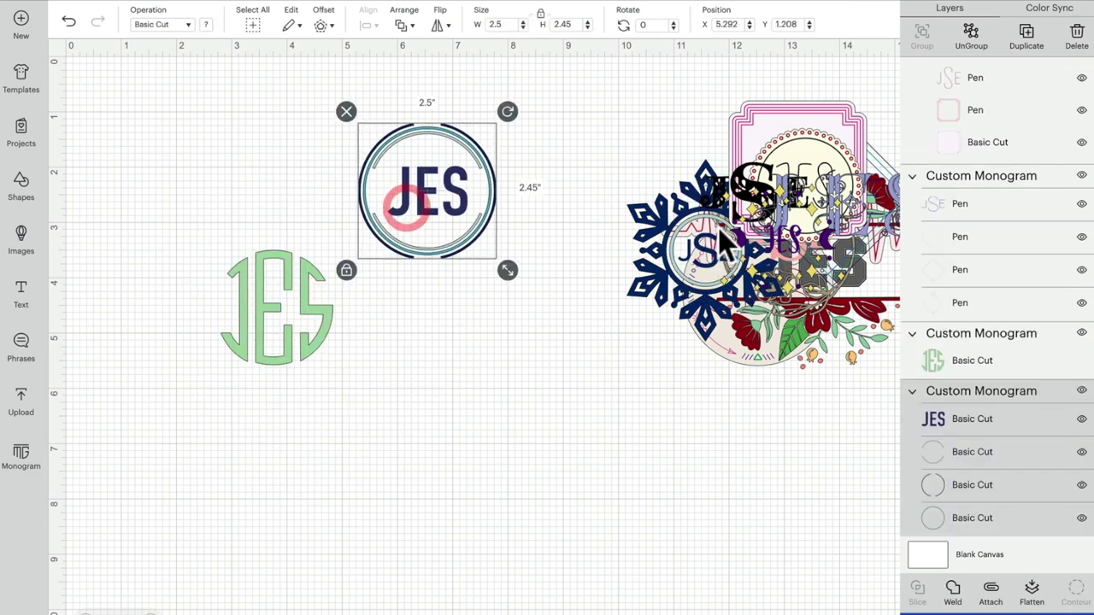
Step: Rearrange the pile to bring the snowflake JSE design out and delete the moon-and-stars JES monogram
{"action": "left_click_drag", "start_coordinate": [680, 277], "coordinate": [354, 488]}
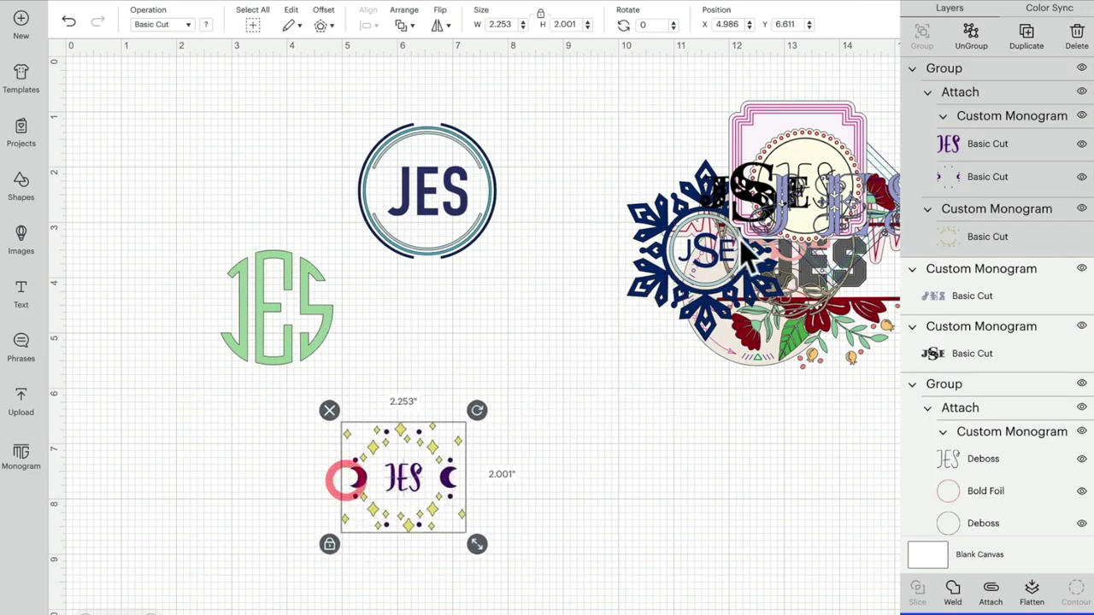
{"action": "left_click", "coordinate": [725, 256]}
{"action": "left_click_drag", "start_coordinate": [725, 256], "coordinate": [567, 563]}
{"action": "left_click_drag", "start_coordinate": [706, 283], "coordinate": [559, 346]}
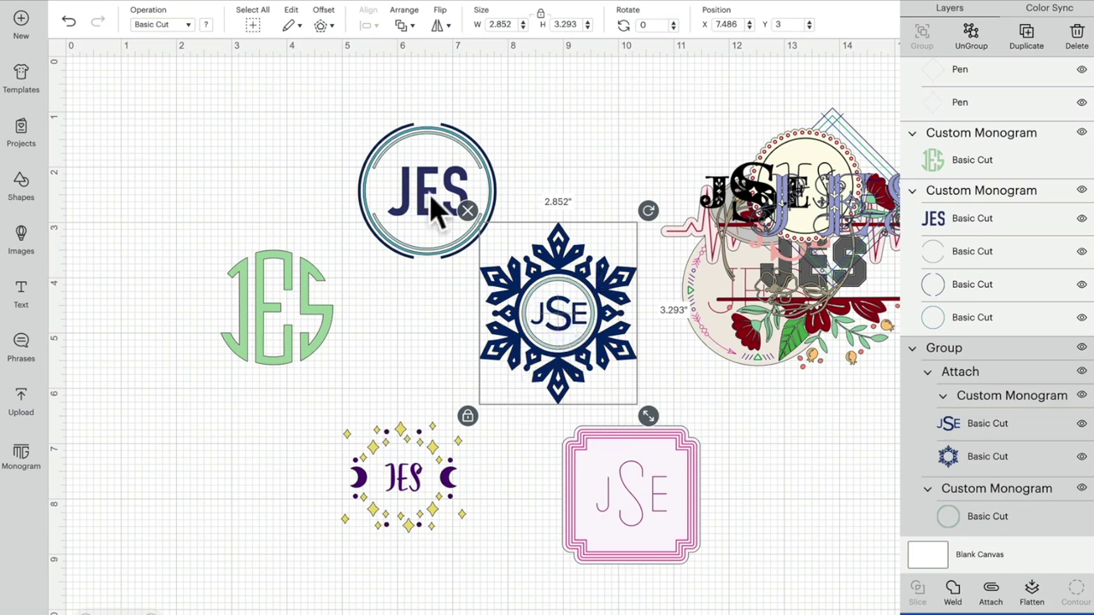
{"action": "left_click_drag", "start_coordinate": [433, 205], "coordinate": [814, 240]}
{"action": "left_click_drag", "start_coordinate": [541, 326], "coordinate": [432, 248]}
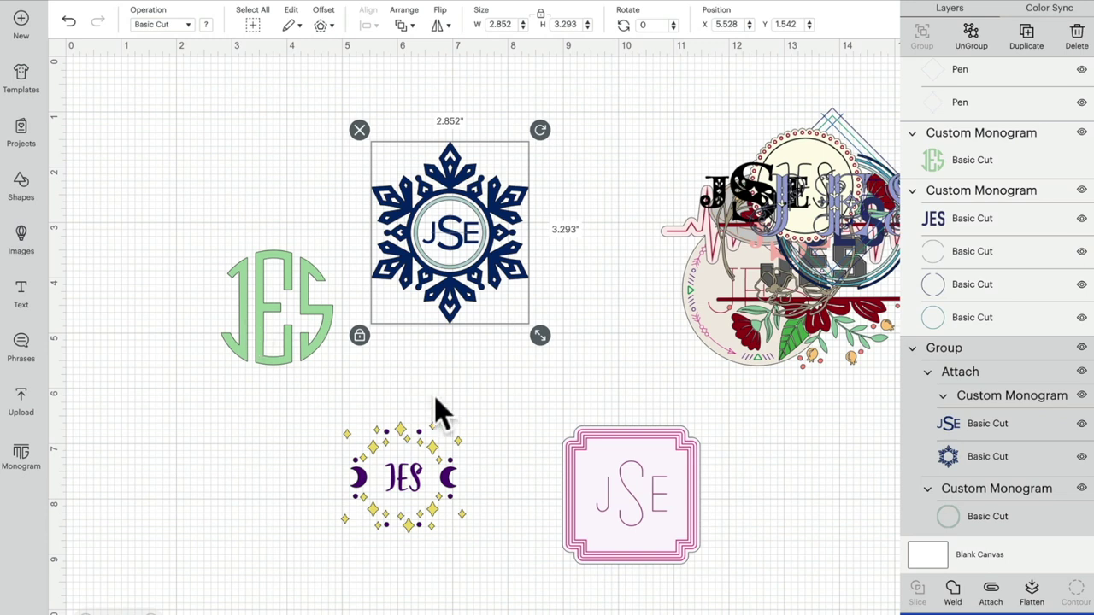
{"action": "left_click", "coordinate": [405, 475]}
{"action": "left_click", "coordinate": [330, 413]}
{"action": "left_click_drag", "start_coordinate": [630, 501], "coordinate": [759, 299]}
Step: Enlarge the snowflake monogram to 5.727 by 6.612 inches and ungroup it
{"action": "left_click", "coordinate": [518, 268]}
{"action": "left_click_drag", "start_coordinate": [541, 335], "coordinate": [505, 329]}
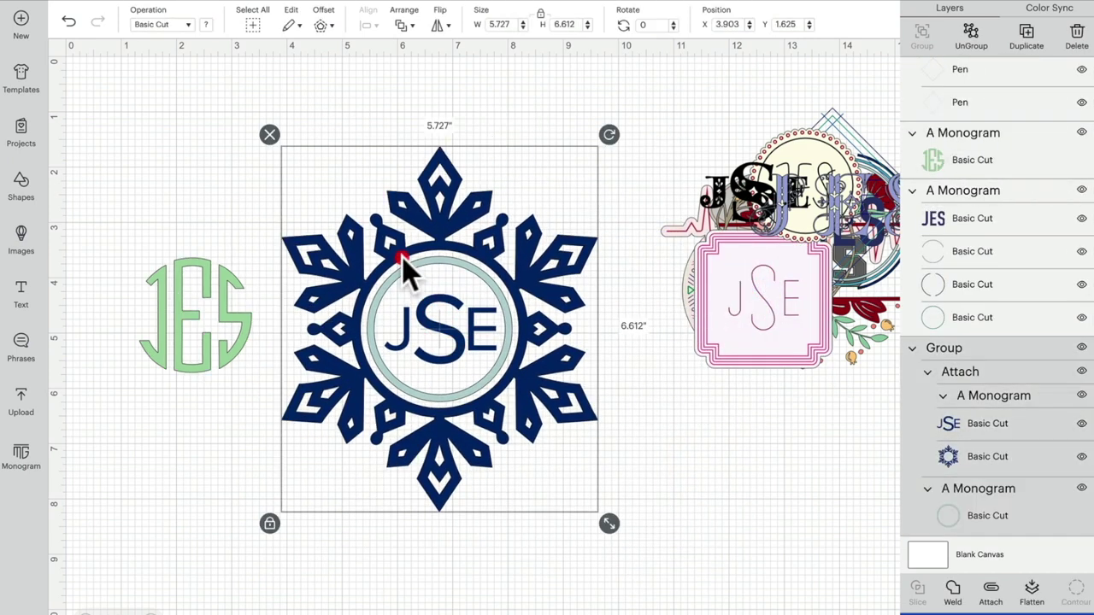
{"action": "left_click", "coordinate": [402, 248]}
{"action": "left_click", "coordinate": [972, 39]}
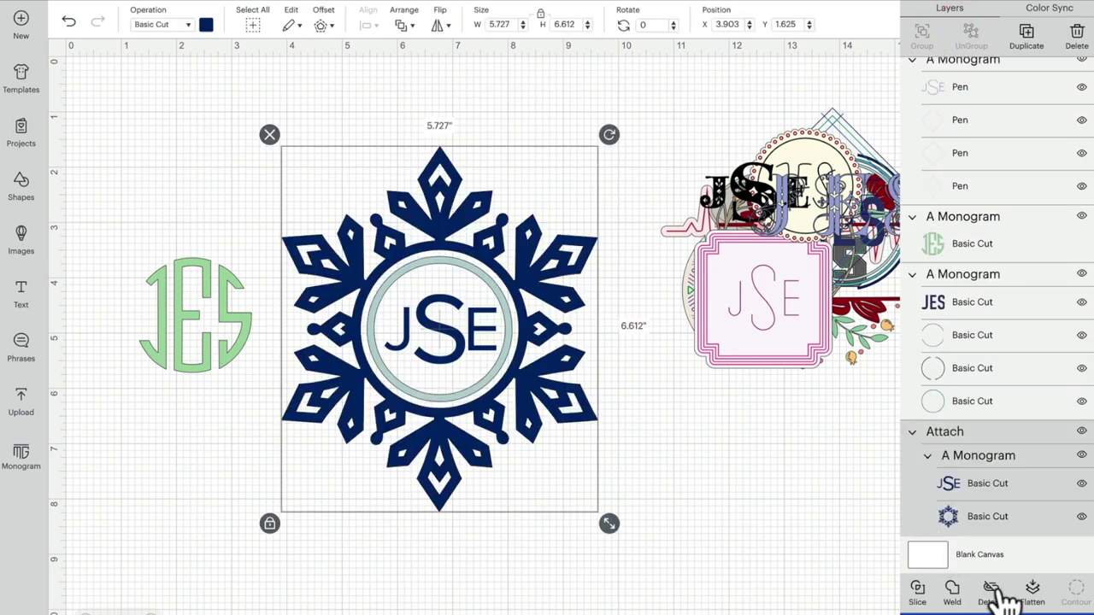
Step: Detach the snowflake layers and delete the JSE letters from its centre
{"action": "left_click", "coordinate": [992, 588]}
{"action": "left_click", "coordinate": [462, 313]}
{"action": "left_click", "coordinate": [957, 466]}
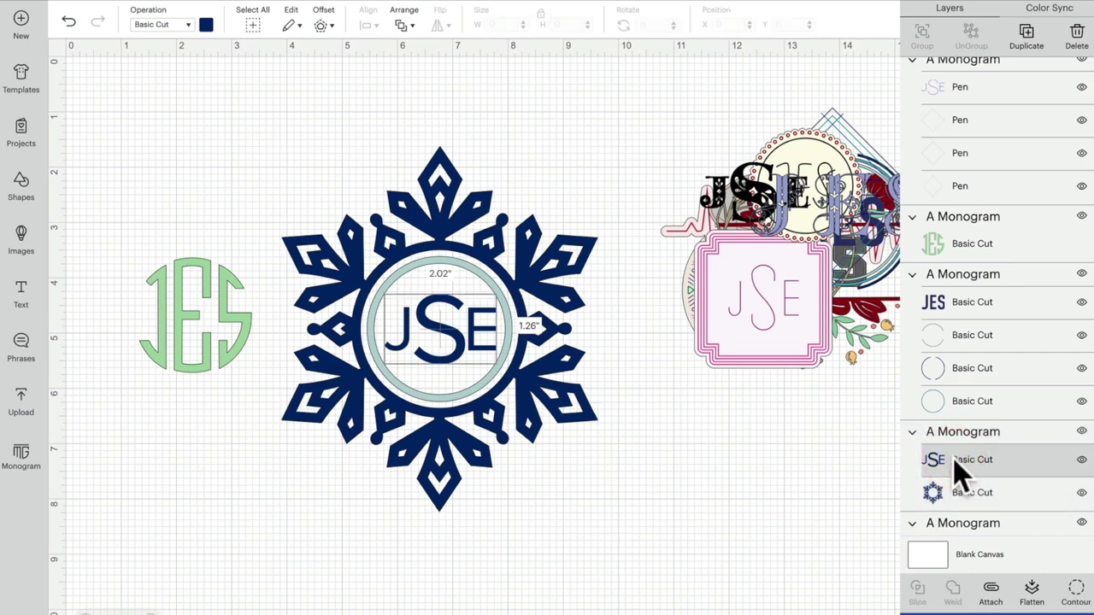
{"action": "left_click", "coordinate": [1081, 460]}
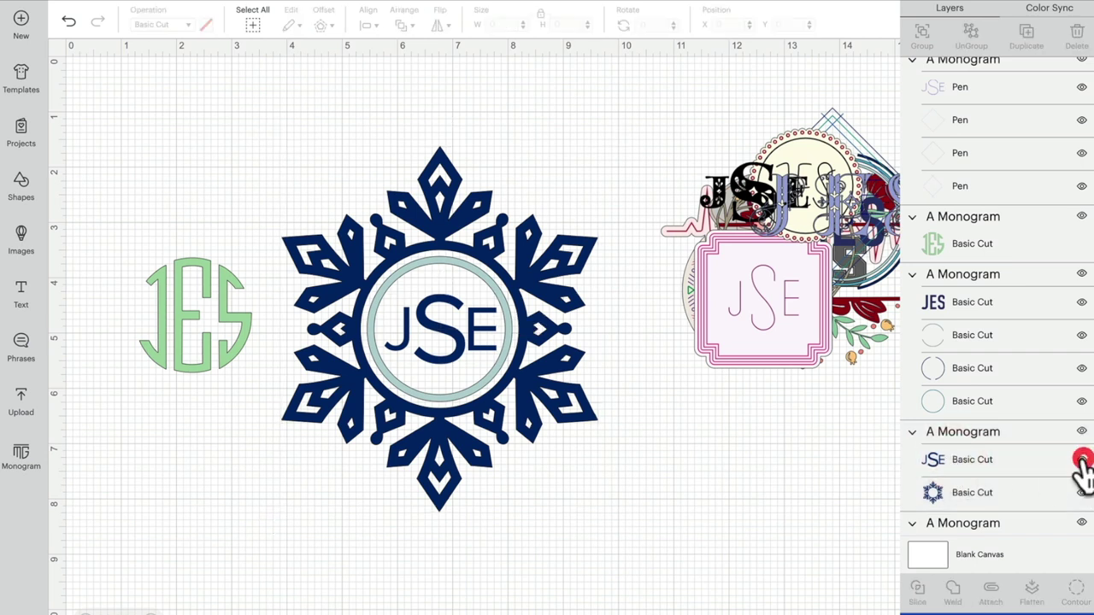
{"action": "left_click", "coordinate": [1077, 460]}
{"action": "left_click", "coordinate": [1030, 456]}
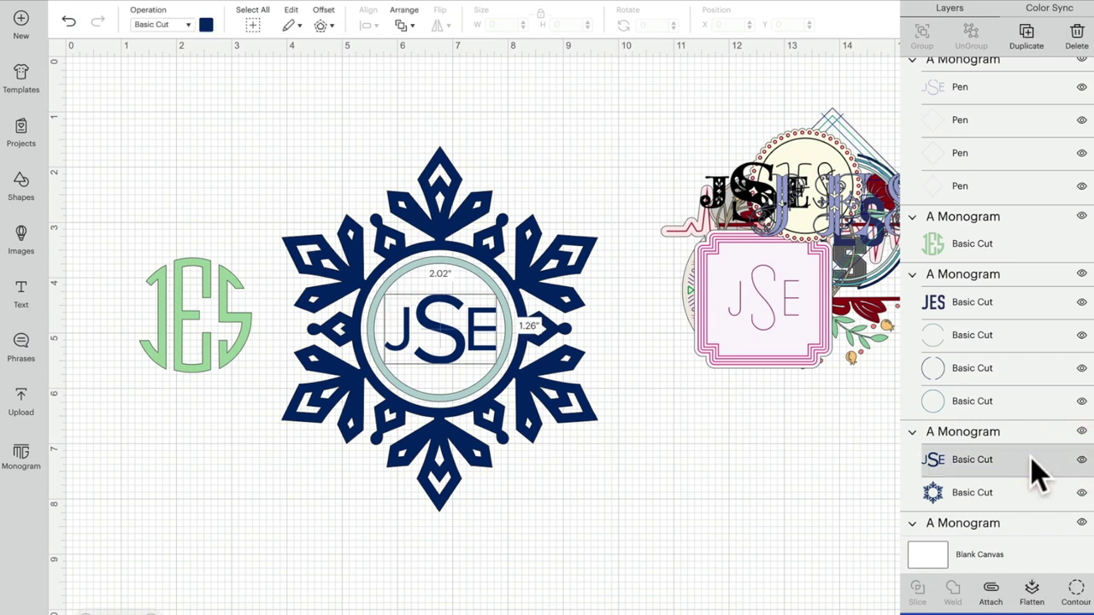
{"action": "left_click", "coordinate": [1078, 34]}
Step: Try the green JES monogram in the snowflake centre, then move it to the lower right
{"action": "left_click_drag", "start_coordinate": [253, 373], "coordinate": [477, 362]}
{"action": "left_click", "coordinate": [614, 468]}
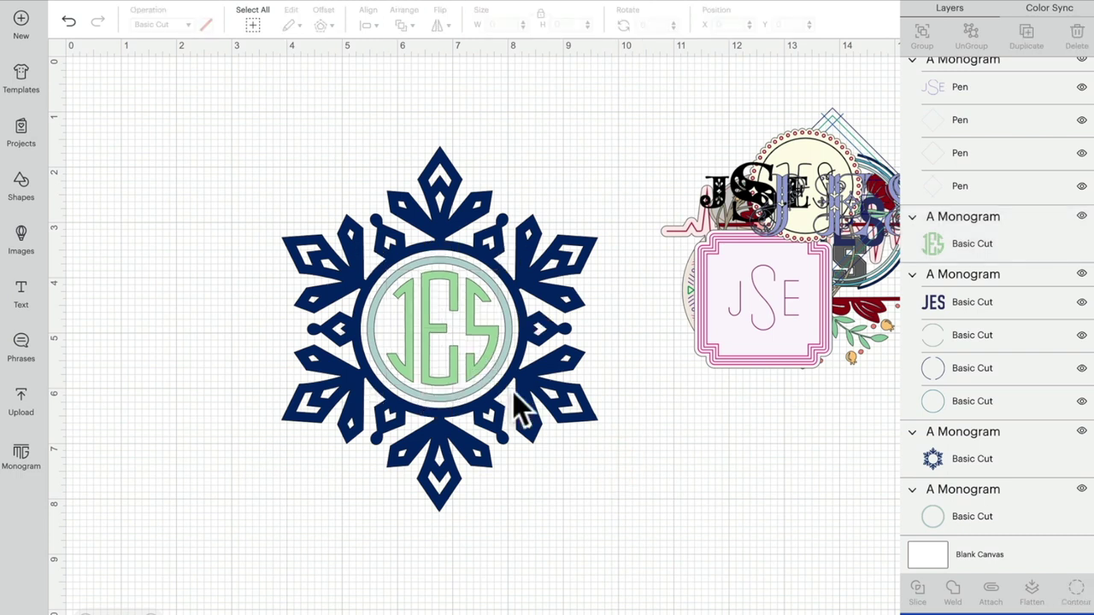
{"action": "left_click", "coordinate": [437, 332]}
{"action": "left_click_drag", "start_coordinate": [438, 338], "coordinate": [183, 354]}
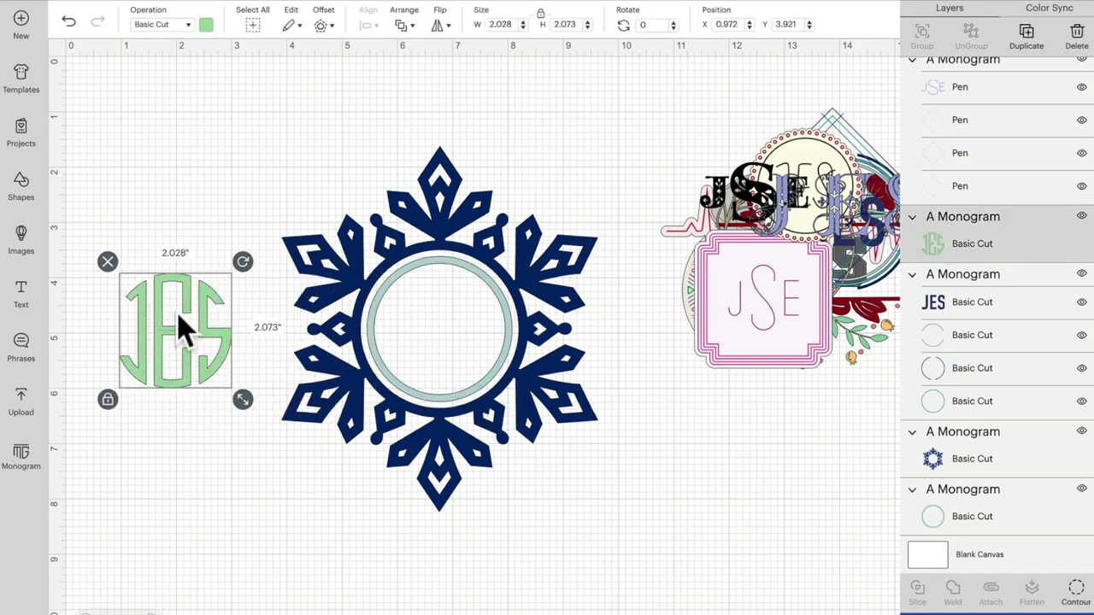
{"action": "left_click_drag", "start_coordinate": [162, 303], "coordinate": [701, 469]}
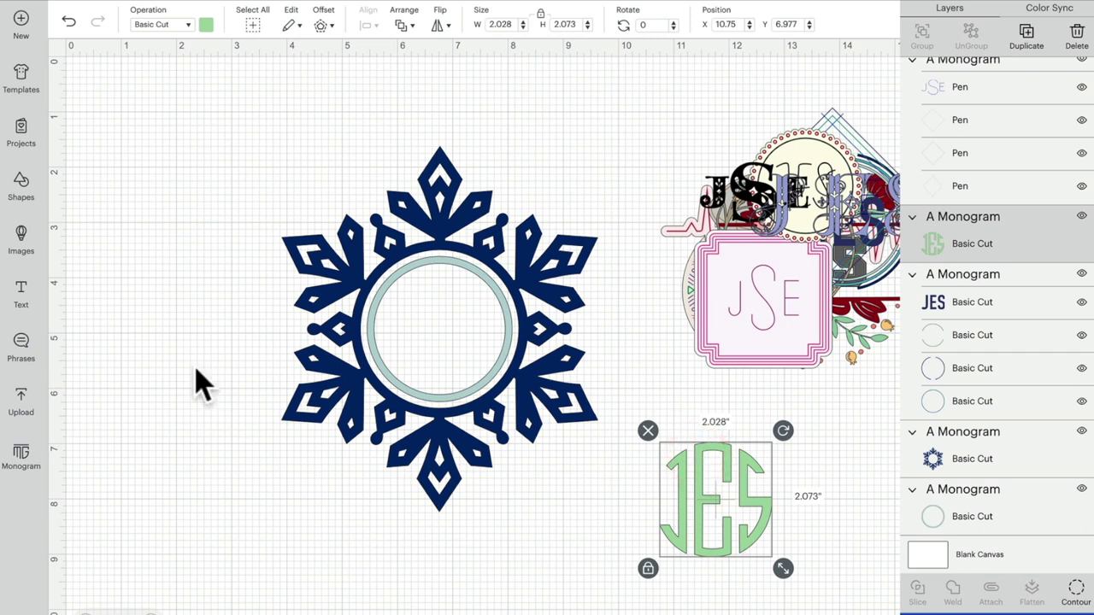
Step: Add 'JES' text in Cute Lion, centre it in the snowflake ring and scale it to 1.845 inches wide
{"action": "left_click", "coordinate": [21, 292]}
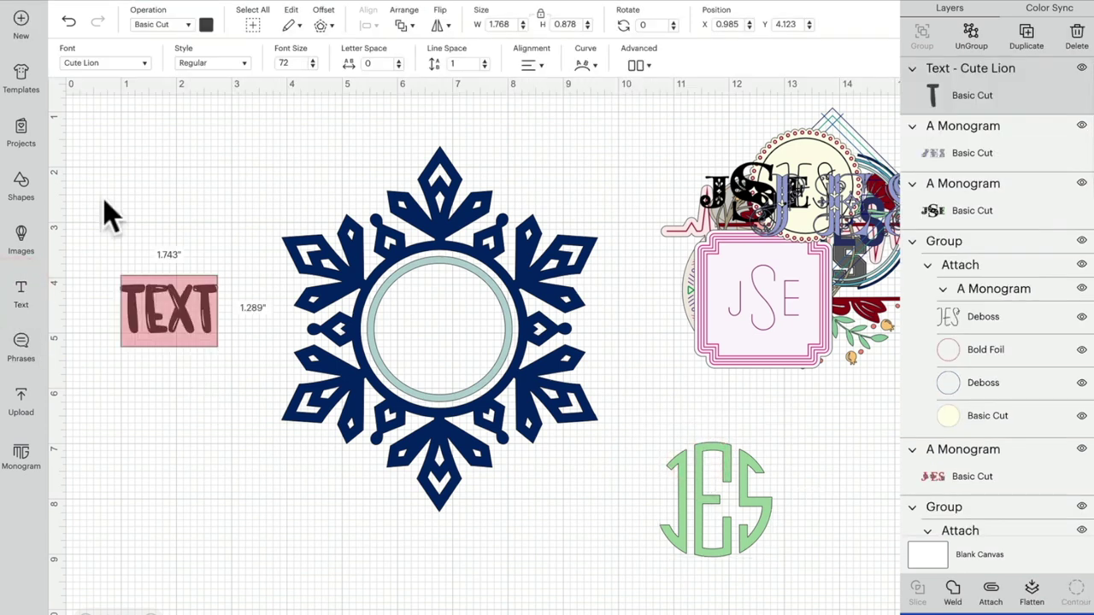
{"action": "left_click", "coordinate": [211, 302]}
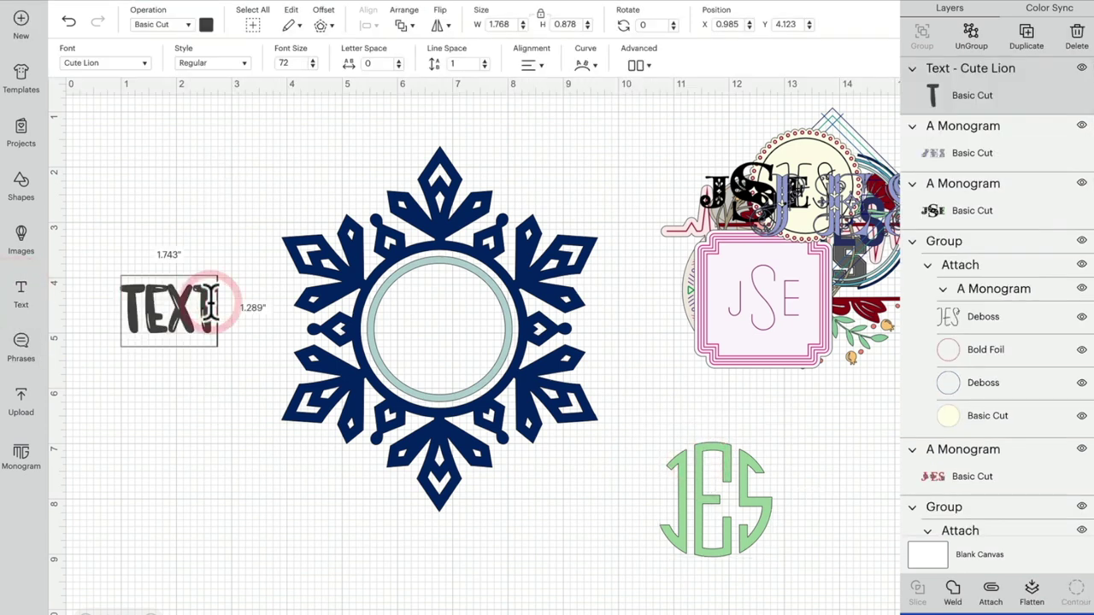
{"action": "key", "text": "BackSpace"}
{"action": "key", "text": "BackSpace"}
{"action": "key", "text": "BackSpace"}
{"action": "key", "text": "BackSpace"}
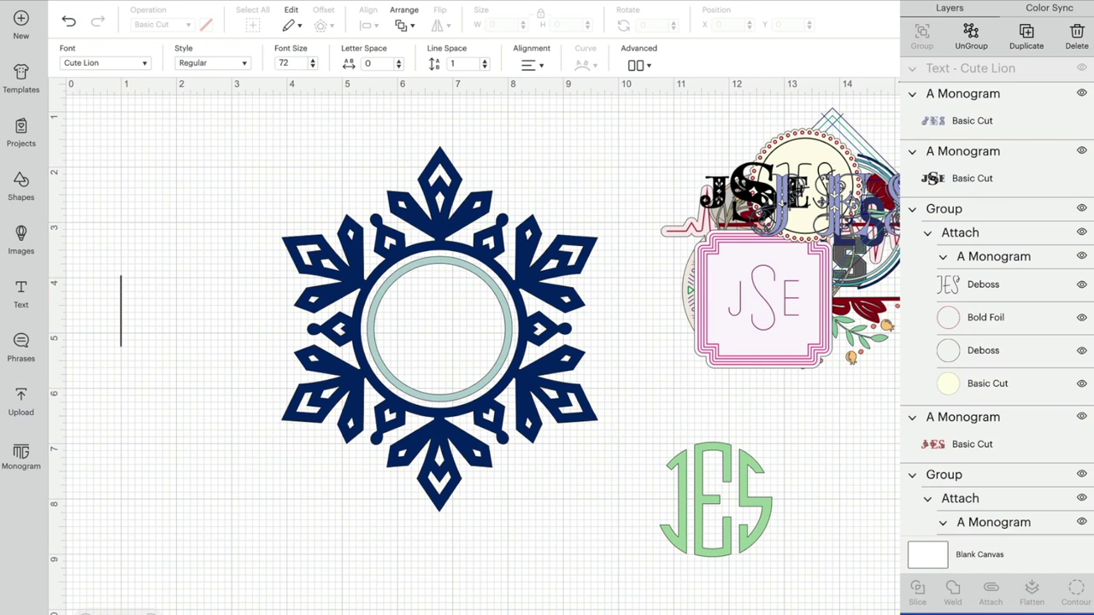
{"action": "type", "text": "JES"}
{"action": "left_click_drag", "start_coordinate": [145, 315], "coordinate": [418, 318]}
{"action": "mouse_move", "coordinate": [476, 354]}
{"action": "left_mouse_down"}
{"action": "mouse_move", "coordinate": [503, 384]}
{"action": "mouse_move", "coordinate": [508, 373]}
{"action": "mouse_move", "coordinate": [462, 338]}
{"action": "left_mouse_up"}
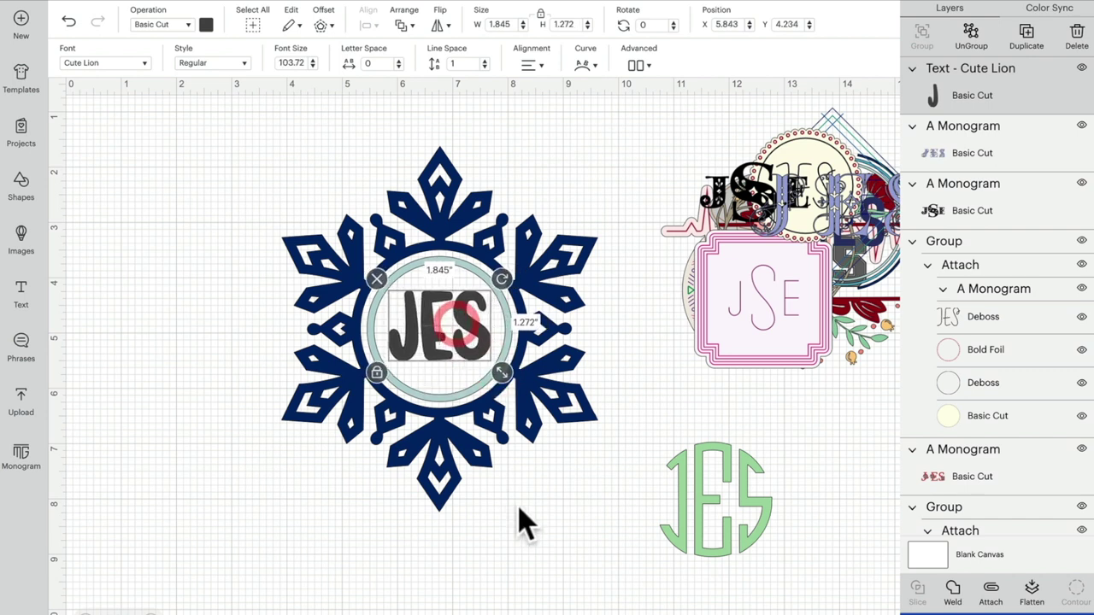
{"action": "left_click", "coordinate": [439, 272]}
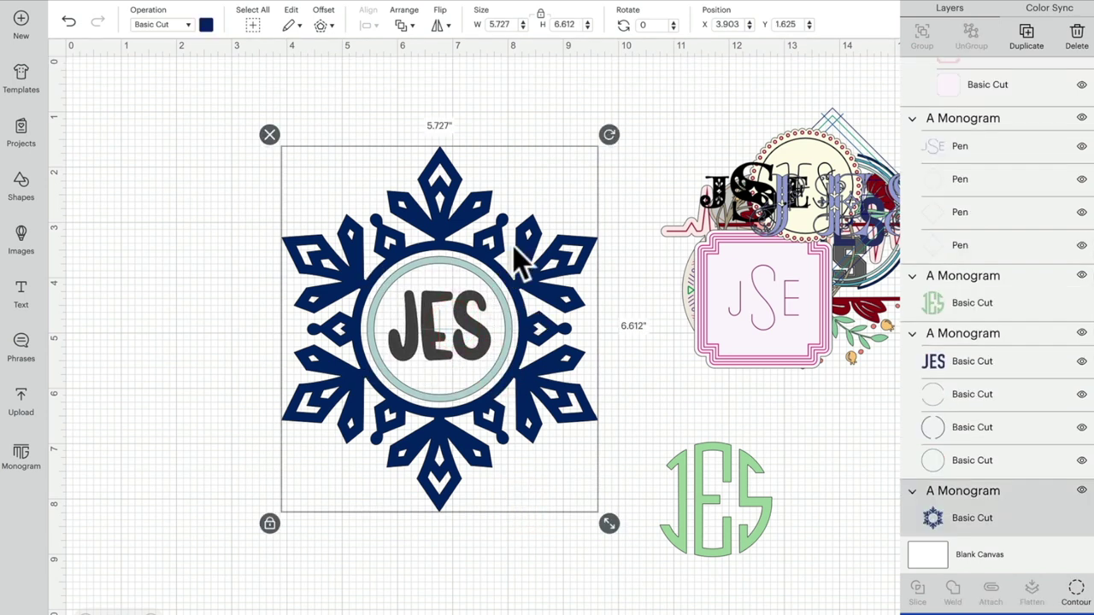